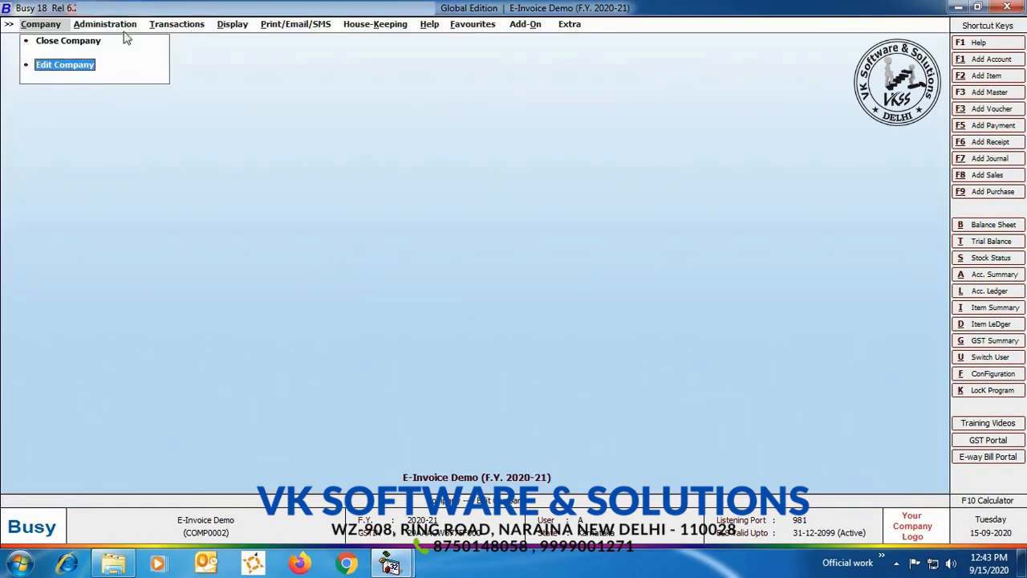
Enable the E-Invoice Required option in the GST/VAT features and open its configuration.
{"action": "left_click", "coordinate": [116, 24]}
{"action": "left_click", "coordinate": [121, 51]}
{"action": "left_click", "coordinate": [122, 55]}
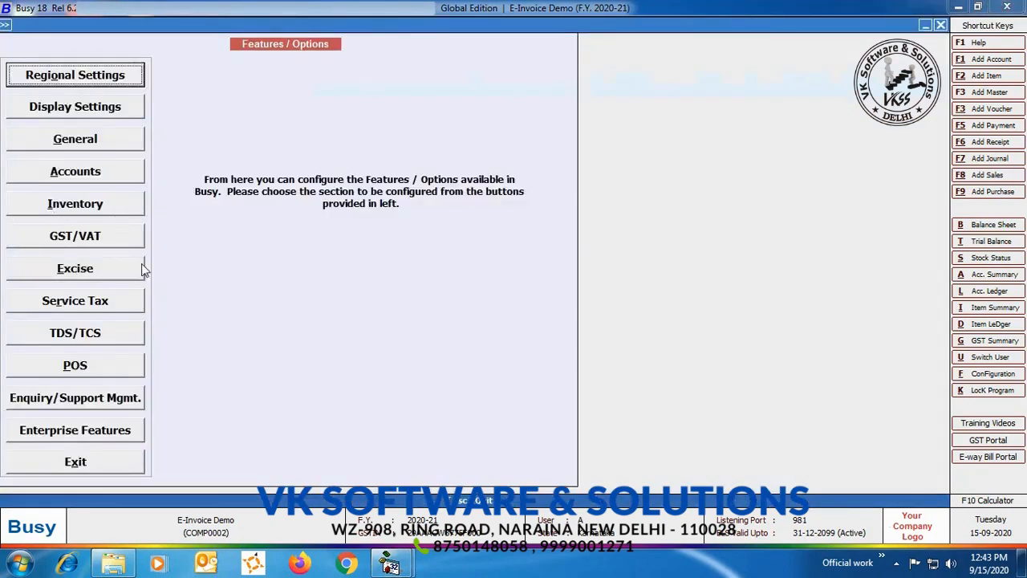
{"action": "left_click", "coordinate": [75, 235]}
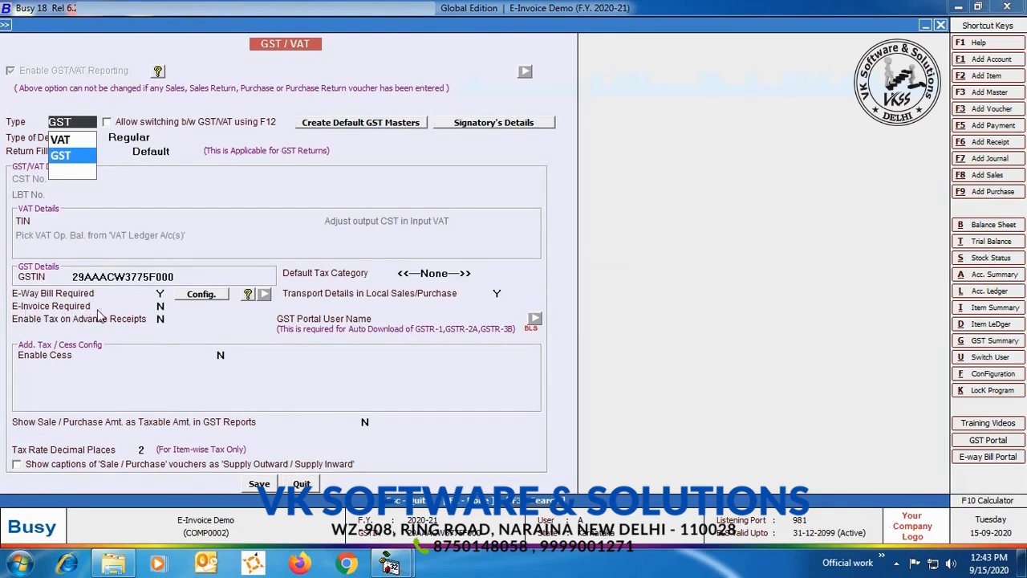
{"action": "left_click", "coordinate": [160, 306]}
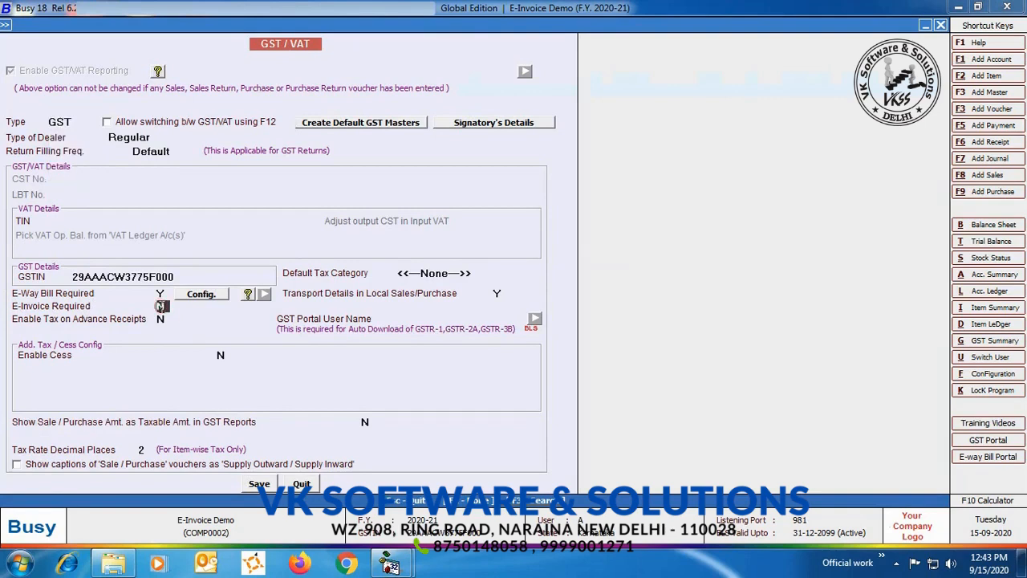
{"action": "key", "text": "y"}
{"action": "left_click", "coordinate": [200, 310]}
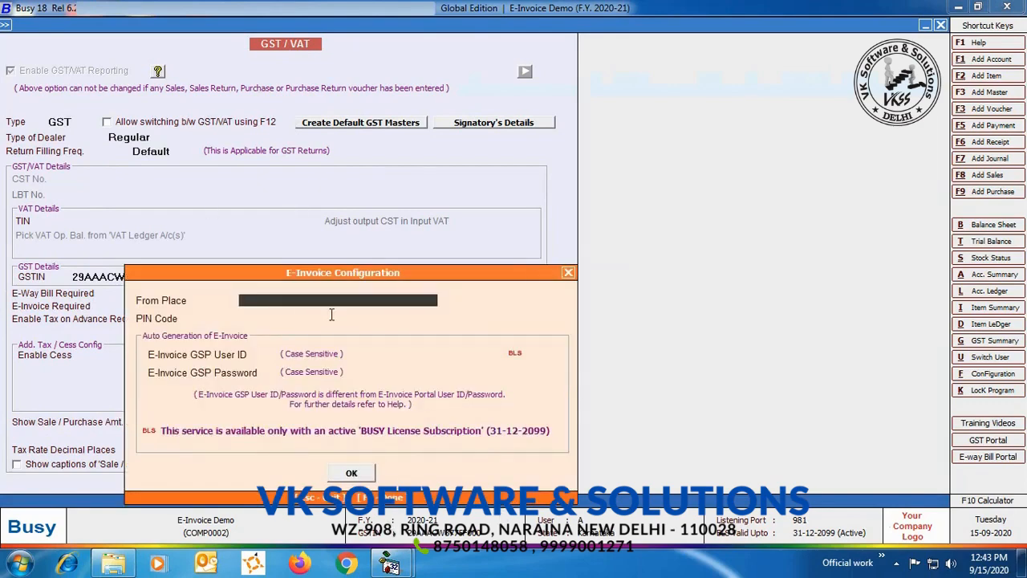
Set the e-invoice From Place to Bengaluru and enter the business's postal PIN code.
{"action": "type", "text": "Bengaluru"}
{"action": "key", "text": "Return"}
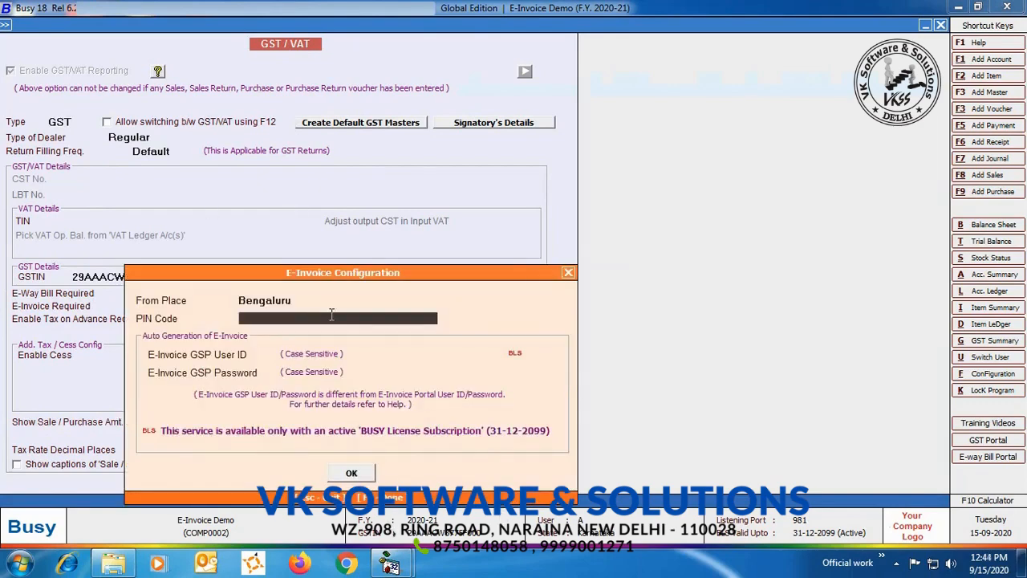
{"action": "type", "text": "560004"}
{"action": "key", "text": "Return"}
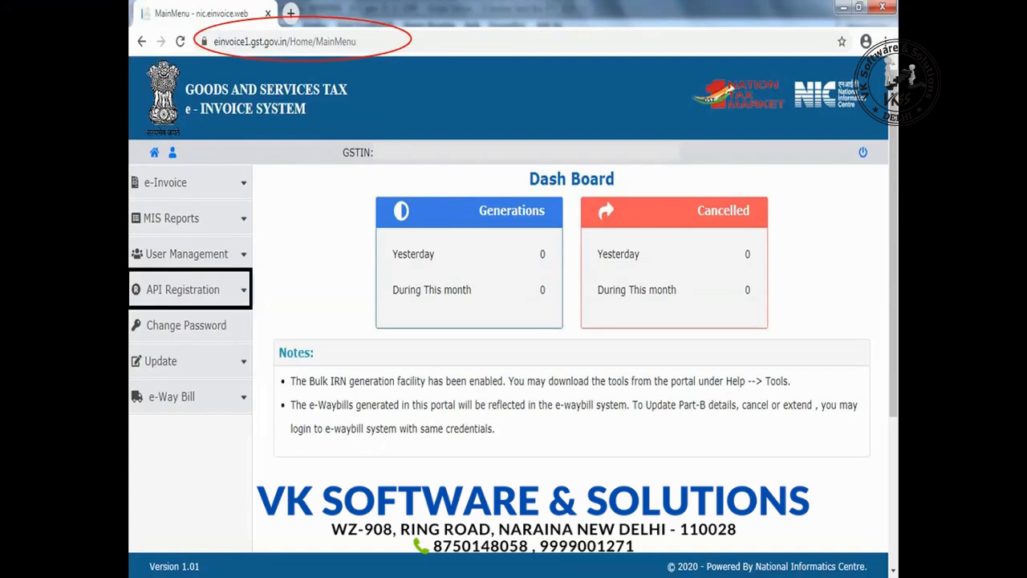
Switch to the GST e-Invoice portal and open API user creation under API Registration.
{"action": "left_click", "coordinate": [127, 288]}
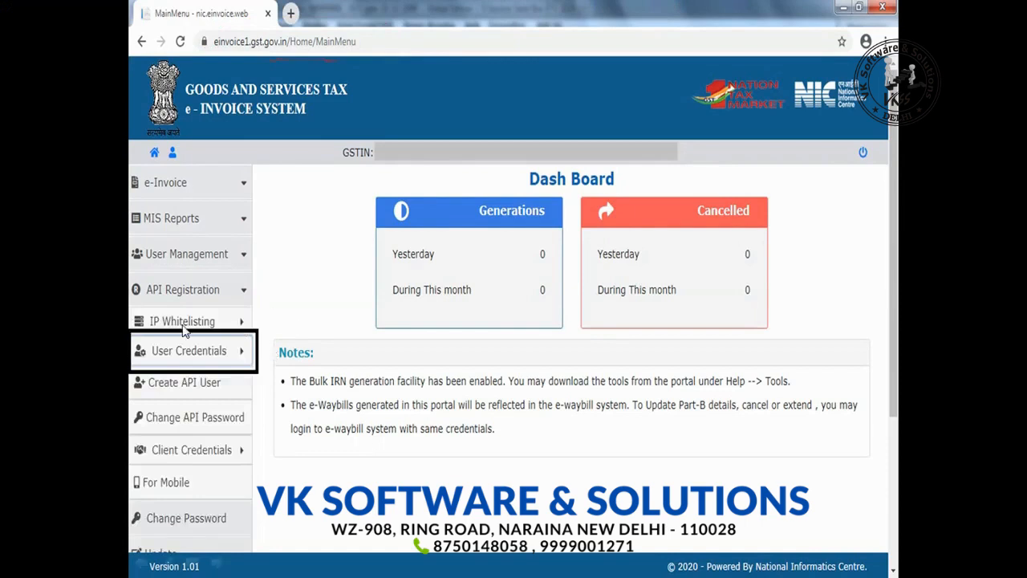
{"action": "left_click", "coordinate": [126, 385]}
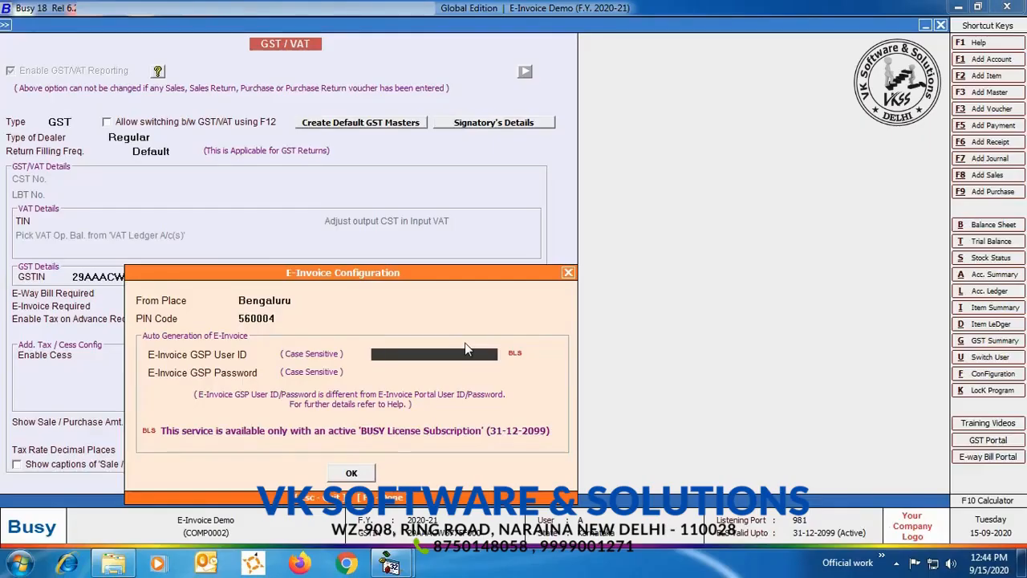
Back in Busy, enter the E-Invoice GSP user ID and password, save the GST/VAT settings, and leave the feature options.
{"action": "type", "text": "xxxxxxxxxxx"}
{"action": "key", "text": "Return"}
{"action": "type", "text": "xxxx"}
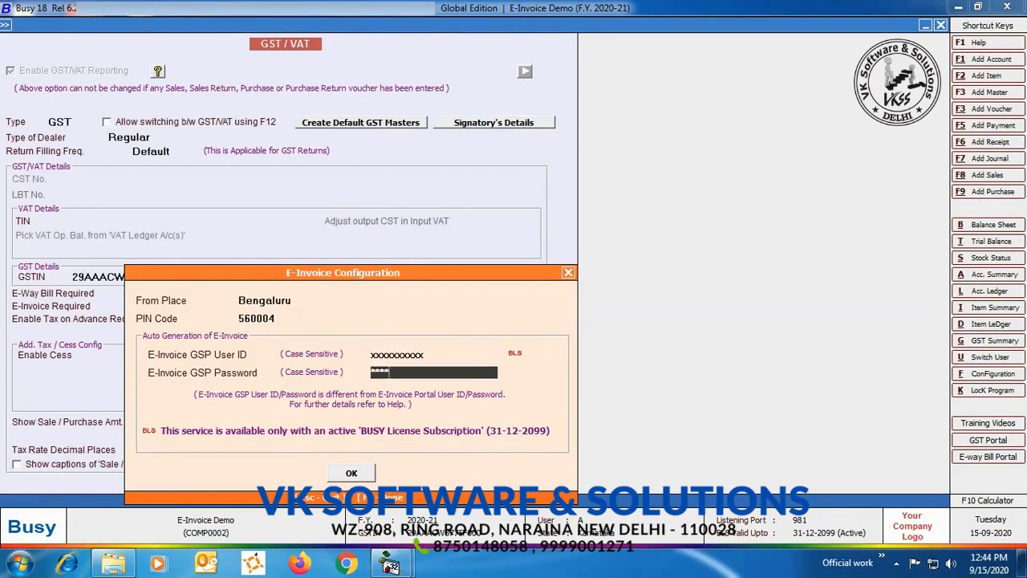
{"action": "type", "text": "xxxx"}
{"action": "left_click", "coordinate": [351, 475]}
{"action": "left_click", "coordinate": [258, 483]}
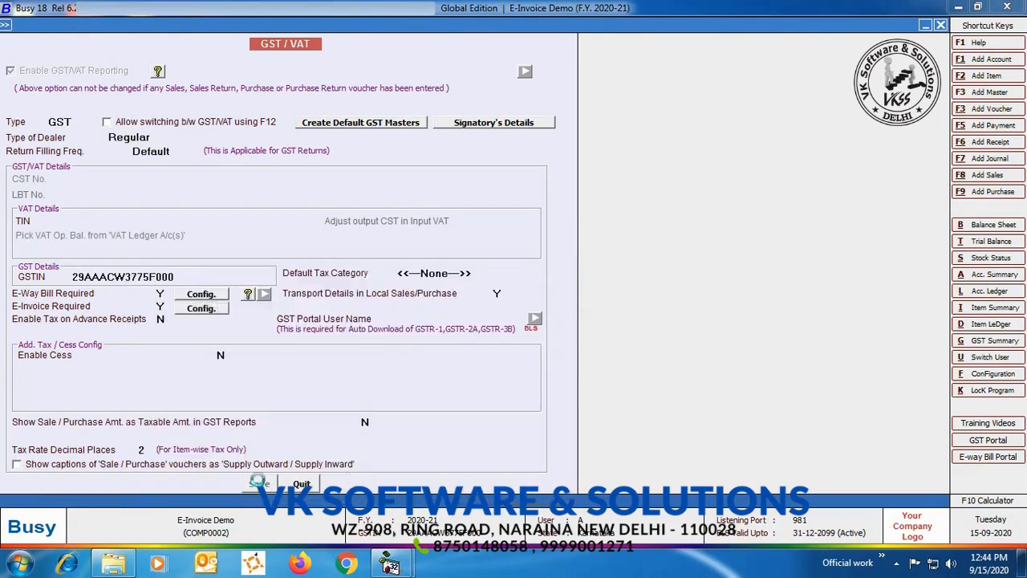
{"action": "left_click", "coordinate": [128, 466]}
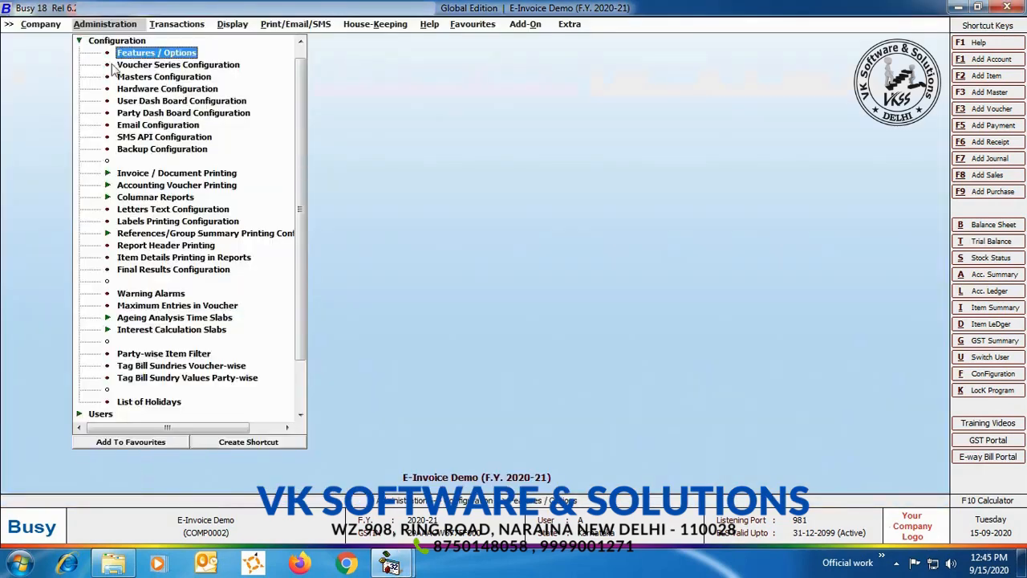
Open the MC-2 material centre master, examine its address, place, state and PIN code fields, and exit without saving.
{"action": "double_click", "coordinate": [118, 40]}
{"action": "double_click", "coordinate": [118, 40]}
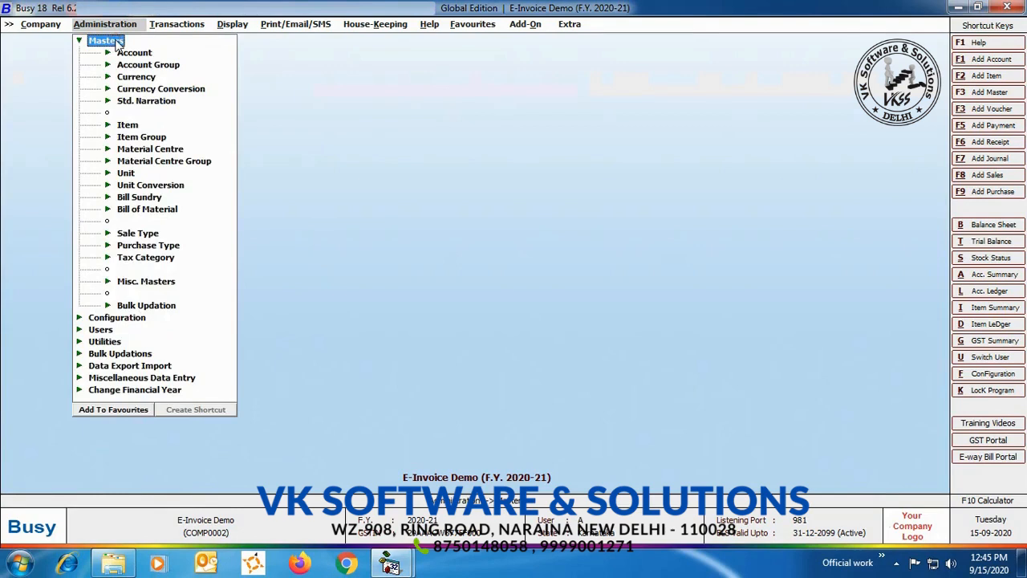
{"action": "double_click", "coordinate": [138, 150]}
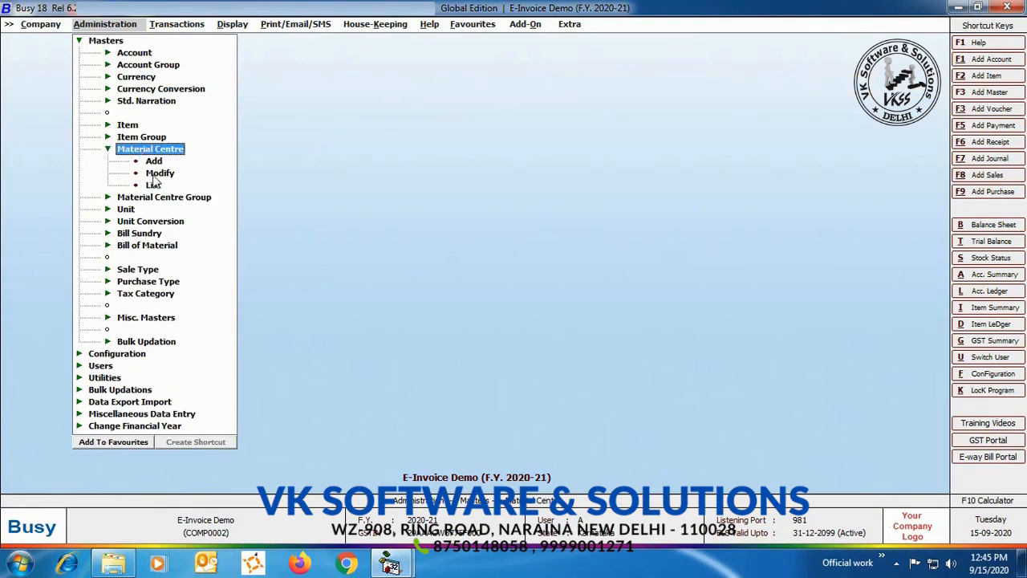
{"action": "left_click", "coordinate": [158, 174]}
{"action": "key", "text": "Down"}
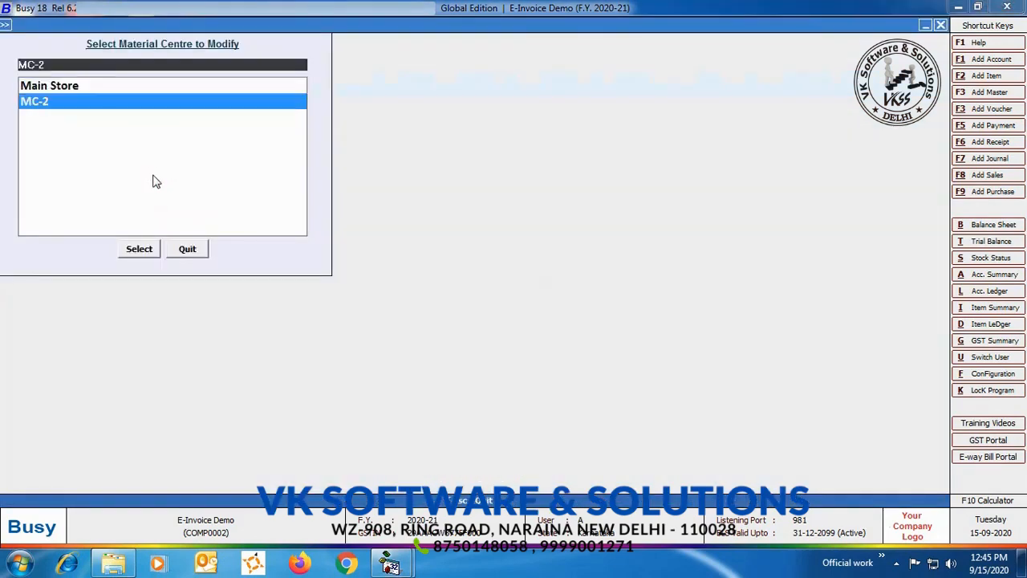
{"action": "key", "text": "Return"}
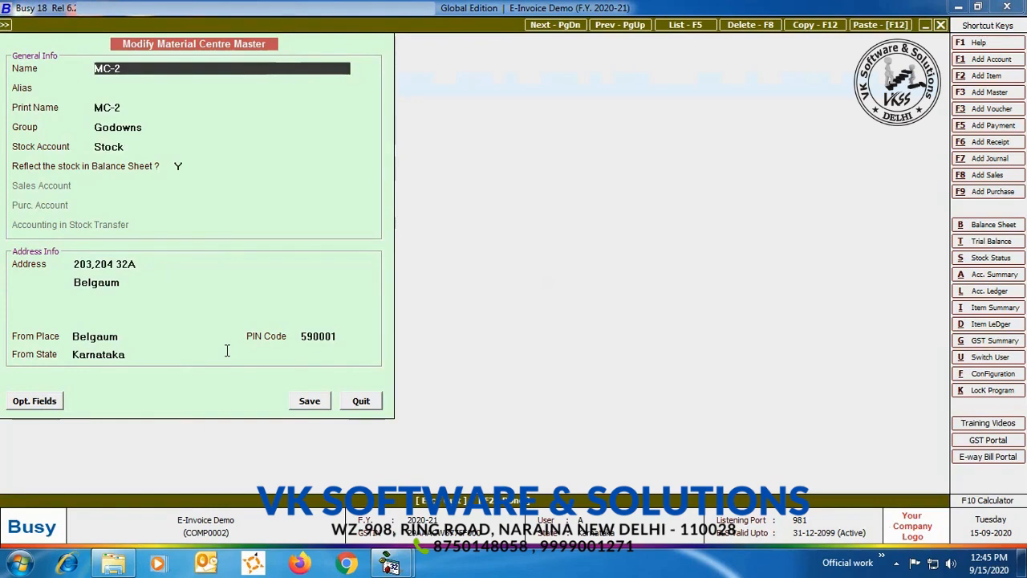
{"action": "left_click", "coordinate": [361, 400]}
{"action": "left_click", "coordinate": [178, 248]}
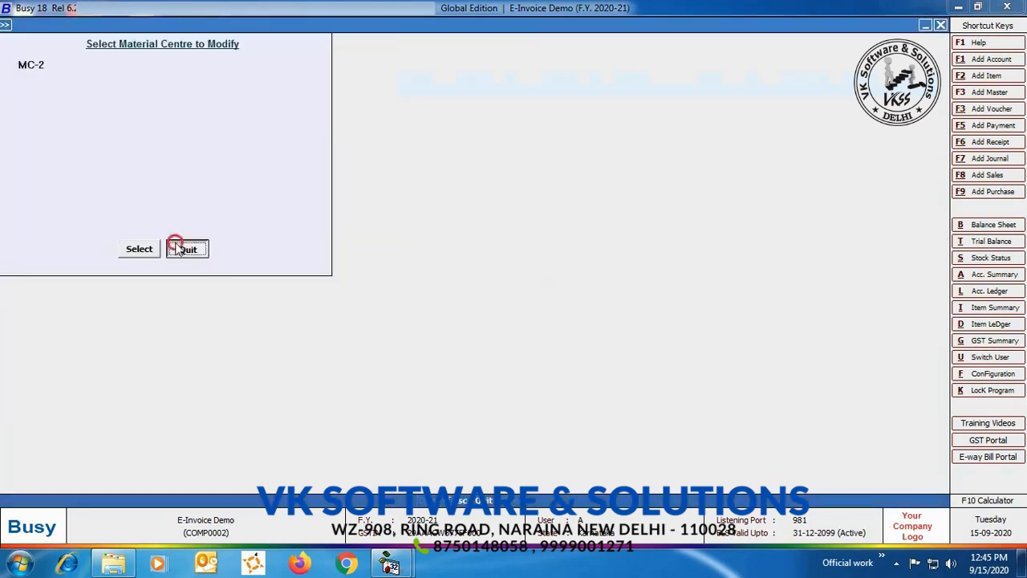
Open the Busy Infotech Pvt. Ltd. account master, examine its address, GSTIN, transport and distance fields, and exit without saving.
{"action": "left_click", "coordinate": [133, 50]}
{"action": "left_click", "coordinate": [157, 81]}
{"action": "type", "text": "b"}
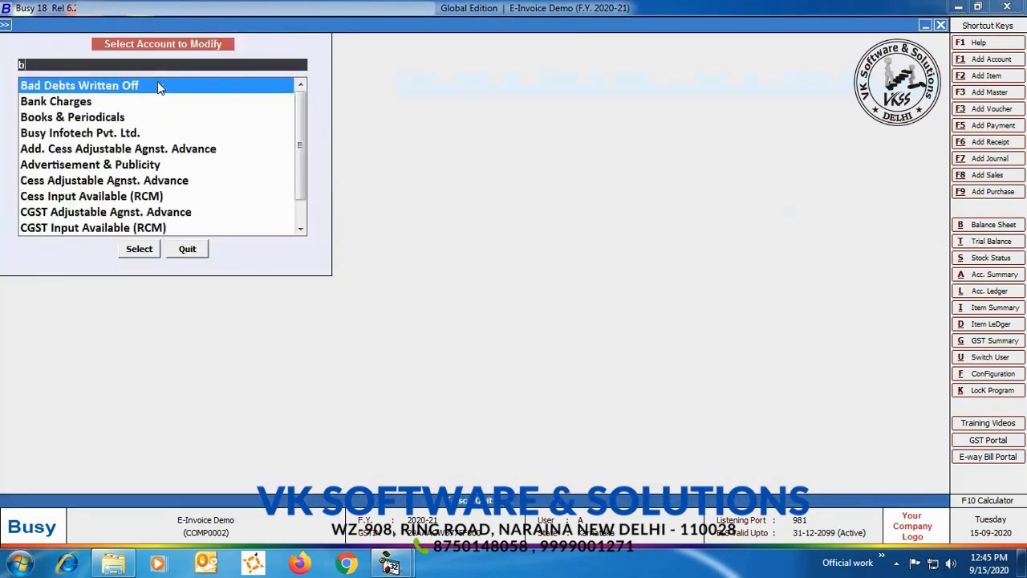
{"action": "type", "text": "u"}
{"action": "left_click", "coordinate": [139, 248]}
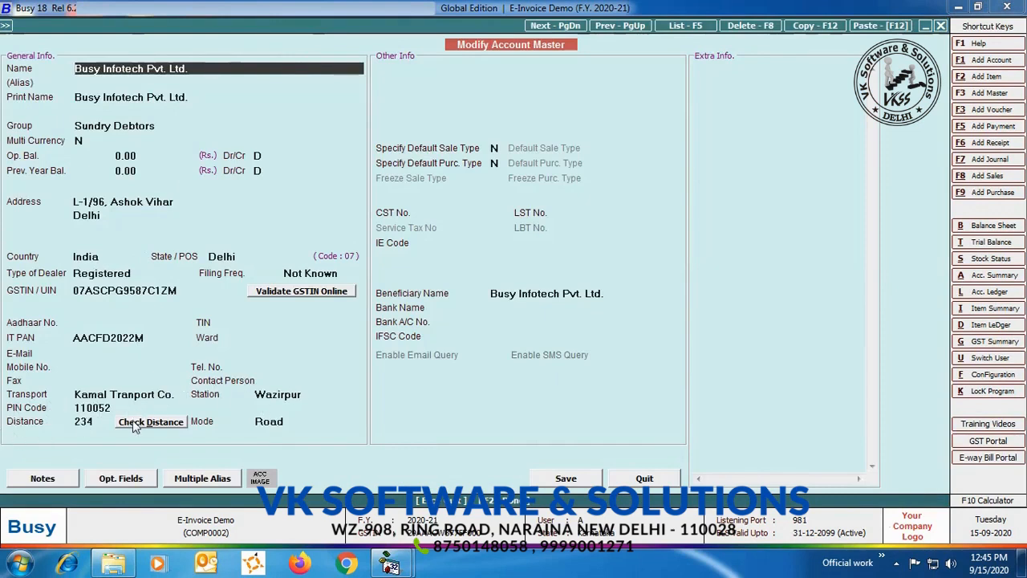
{"action": "left_click", "coordinate": [652, 480]}
{"action": "left_click", "coordinate": [189, 250]}
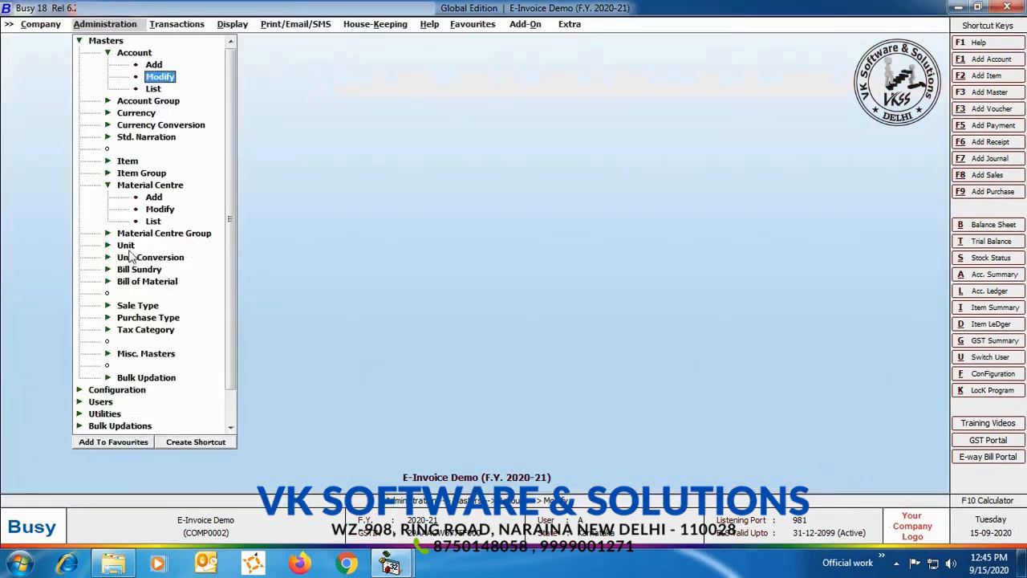
Open the Dozen unit master, examine its UQC for E-Invoice, and exit without saving.
{"action": "left_click", "coordinate": [126, 244]}
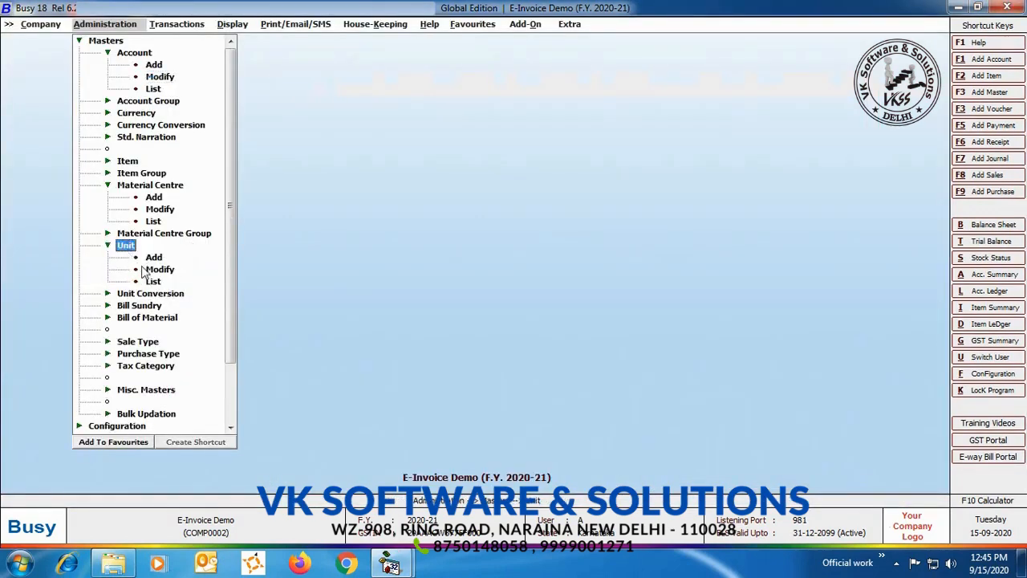
{"action": "left_click", "coordinate": [153, 270]}
{"action": "left_click", "coordinate": [77, 251]}
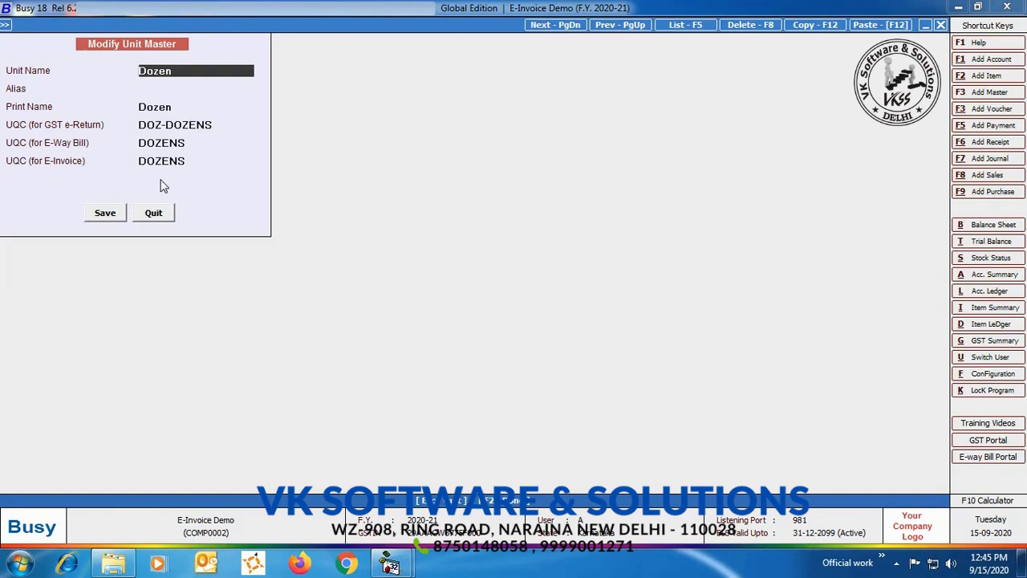
{"action": "left_click", "coordinate": [149, 217]}
{"action": "left_click", "coordinate": [120, 247]}
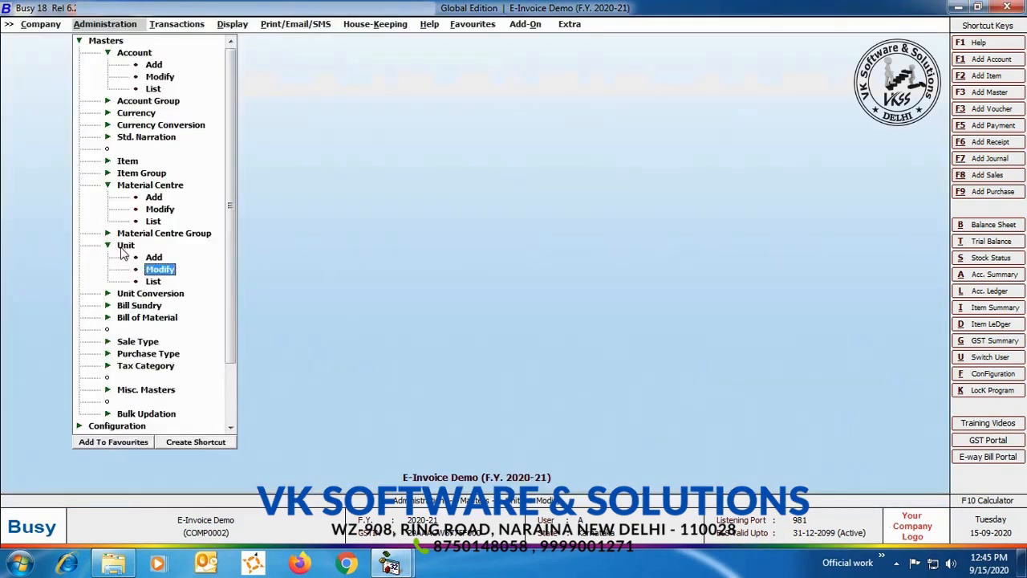
Open the Australia country master, examine its country code, and exit without saving.
{"action": "left_click", "coordinate": [173, 390]}
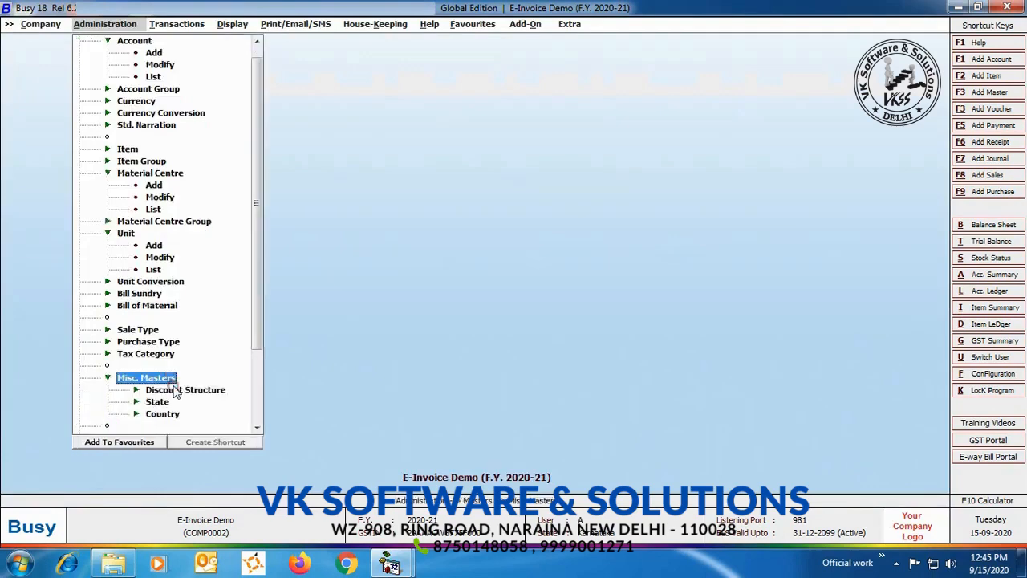
{"action": "left_click", "coordinate": [171, 413]}
{"action": "left_click", "coordinate": [180, 413]}
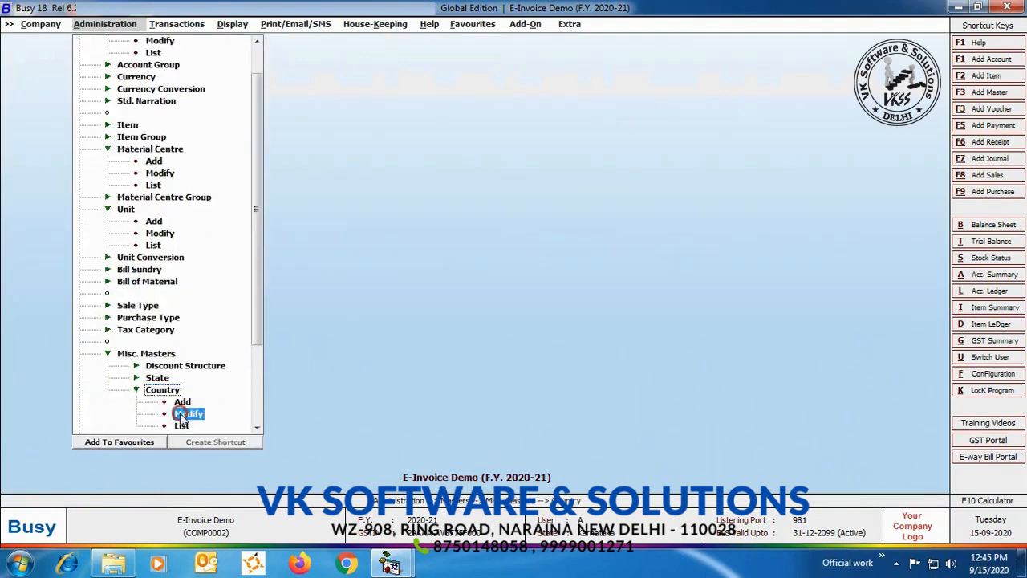
{"action": "left_click", "coordinate": [137, 248]}
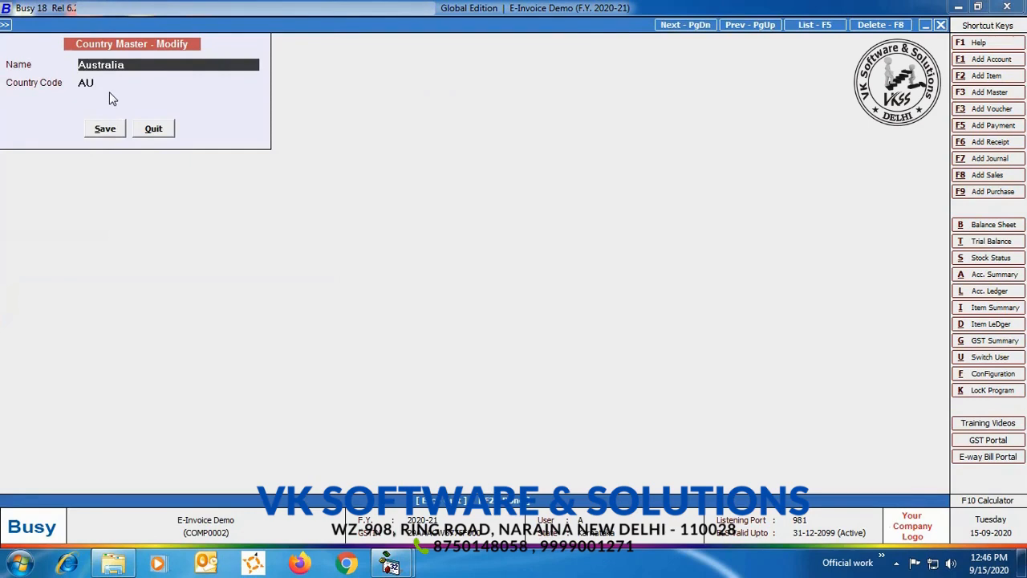
{"action": "left_click", "coordinate": [149, 129]}
{"action": "left_click", "coordinate": [185, 248]}
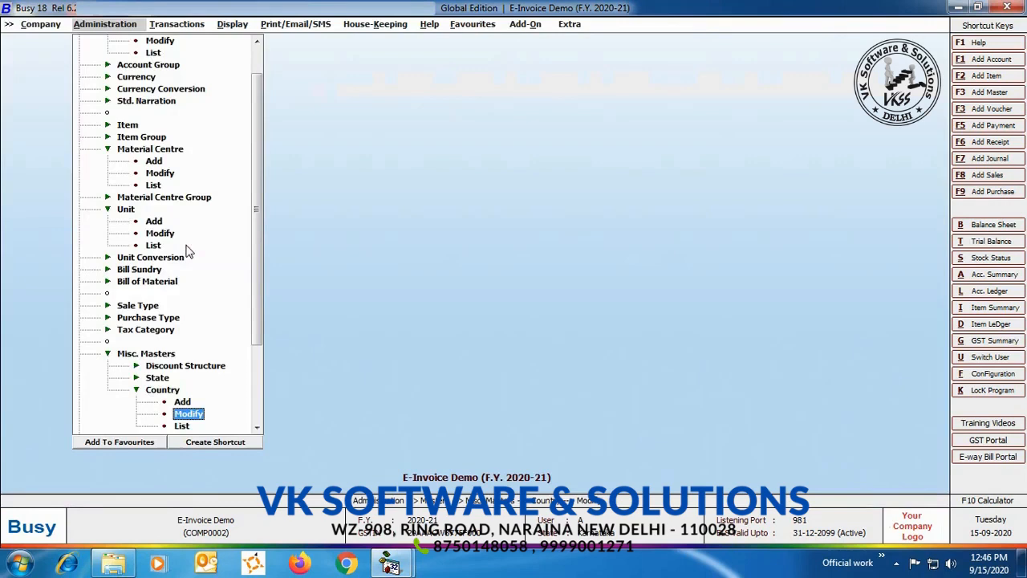
Open an existing currency master to examine its details.
{"action": "left_click", "coordinate": [133, 76]}
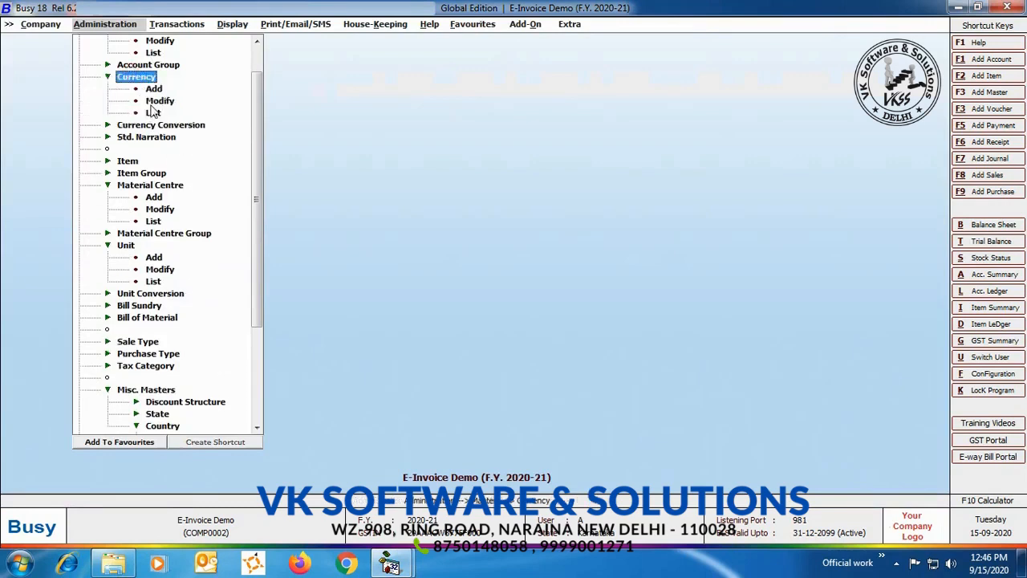
{"action": "left_click", "coordinate": [158, 100]}
{"action": "left_click", "coordinate": [149, 248]}
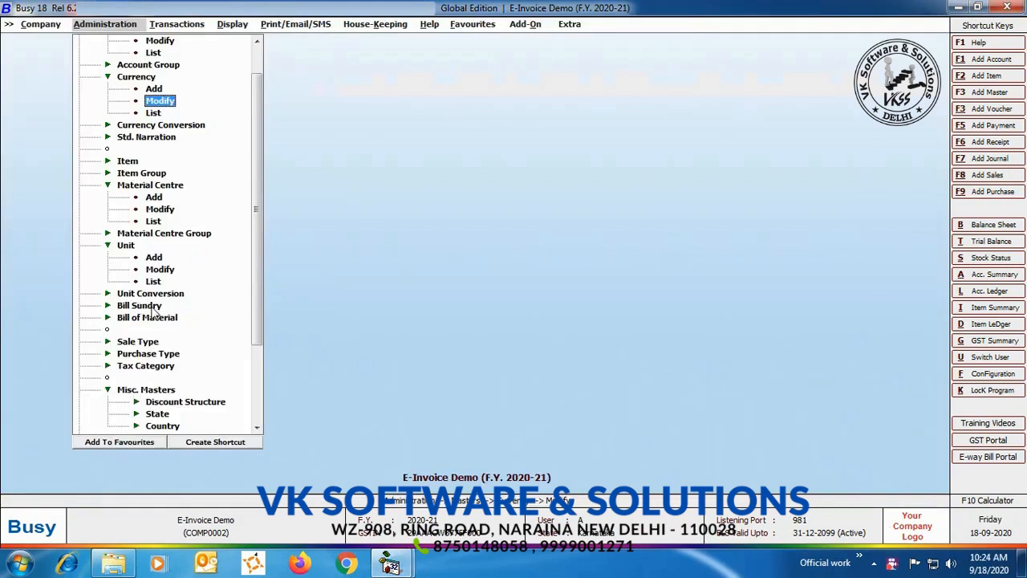
Set the Bill Sundry Nature of the Rounded Off (+) bill sundry to Round Off and save the master.
{"action": "left_click", "coordinate": [140, 306]}
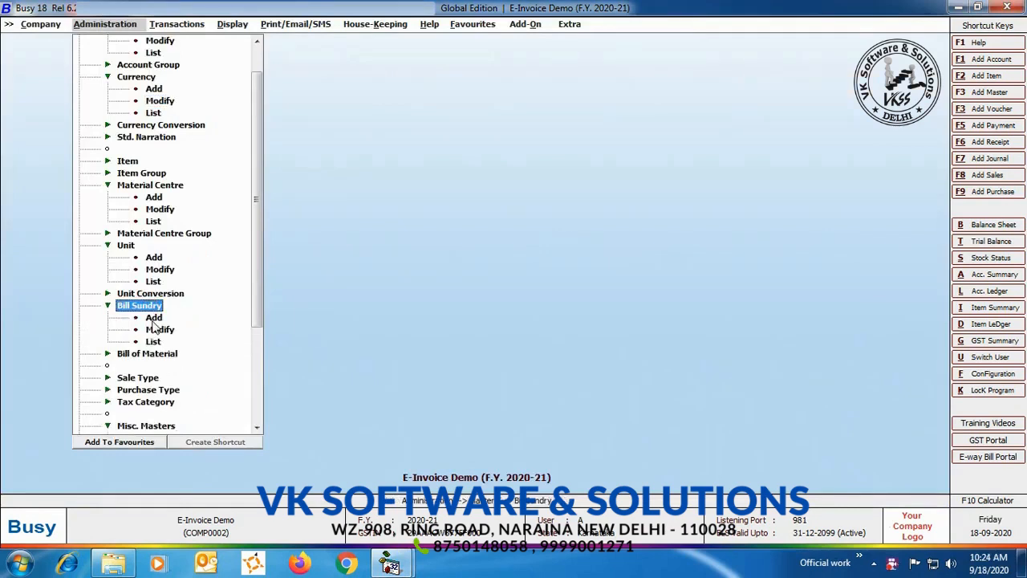
{"action": "left_click", "coordinate": [158, 331]}
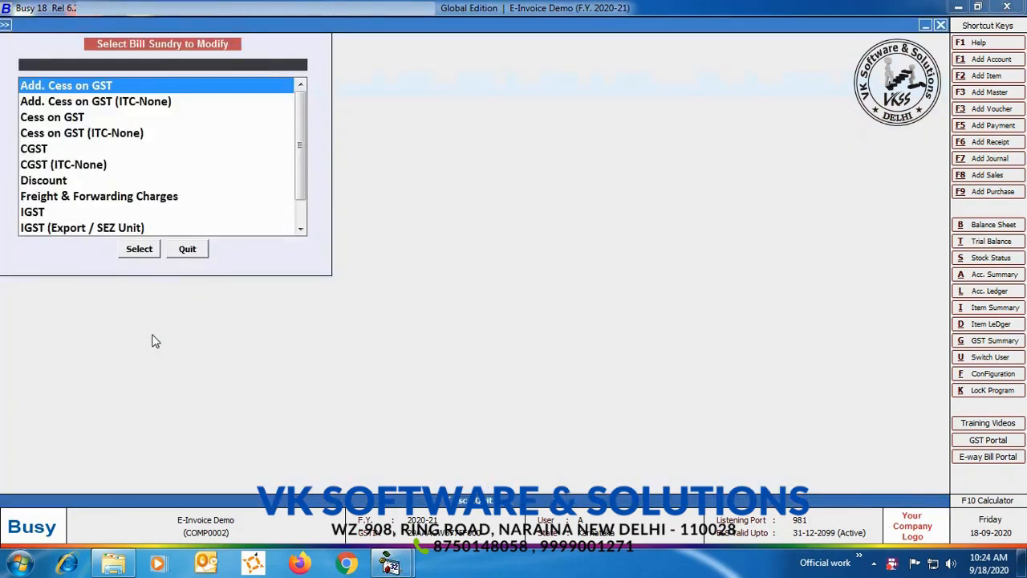
{"action": "type", "text": "ROUN"}
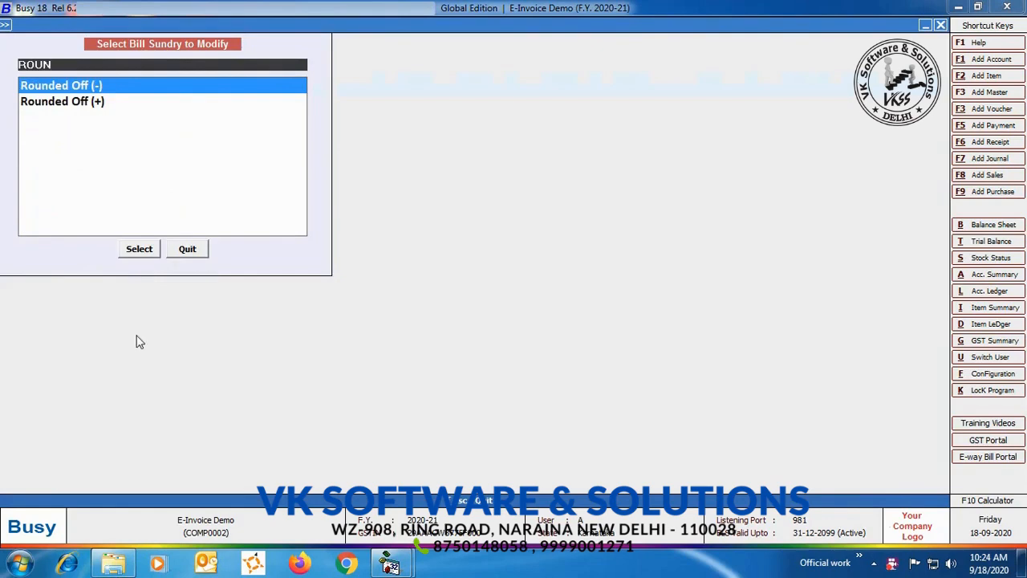
{"action": "key", "text": "Down"}
{"action": "key", "text": "Return"}
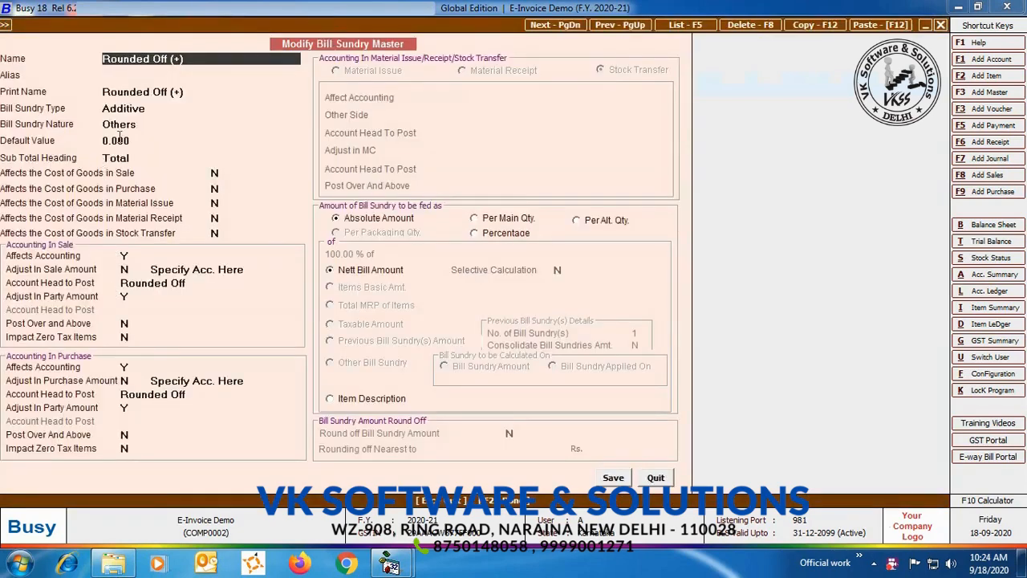
{"action": "left_click", "coordinate": [152, 125]}
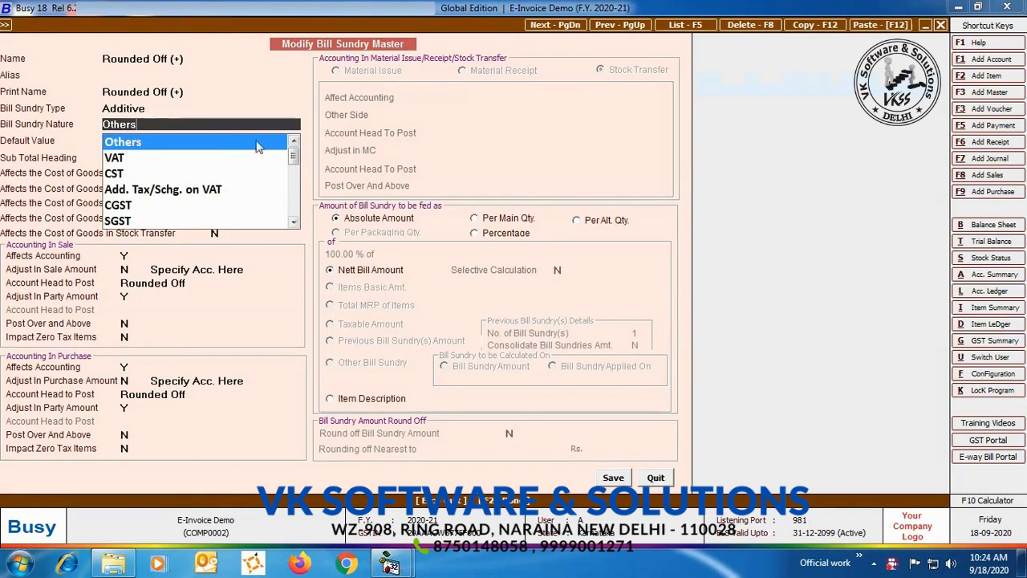
{"action": "type", "text": "ROUN"}
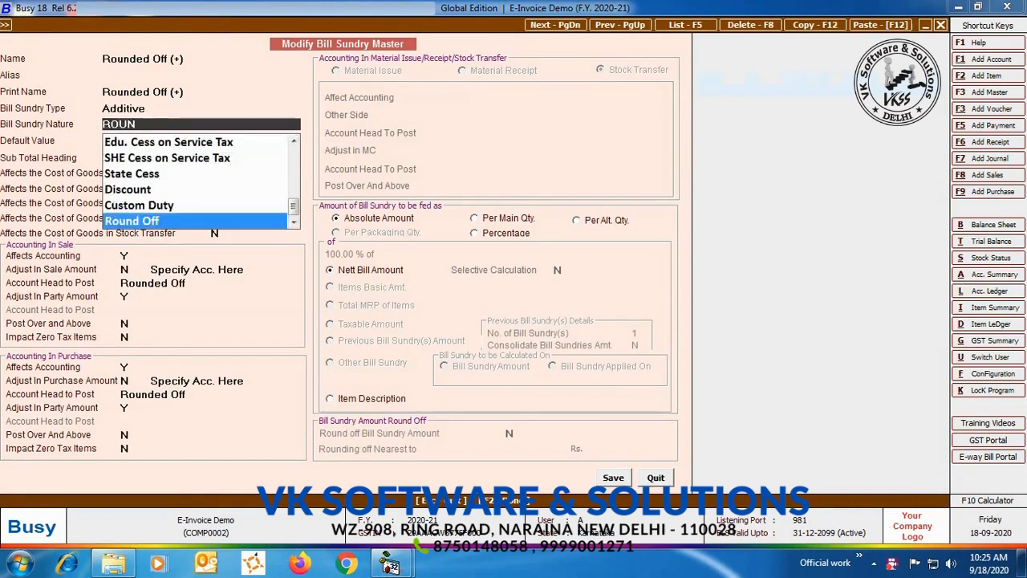
{"action": "left_click", "coordinate": [131, 223]}
{"action": "left_click", "coordinate": [613, 477]}
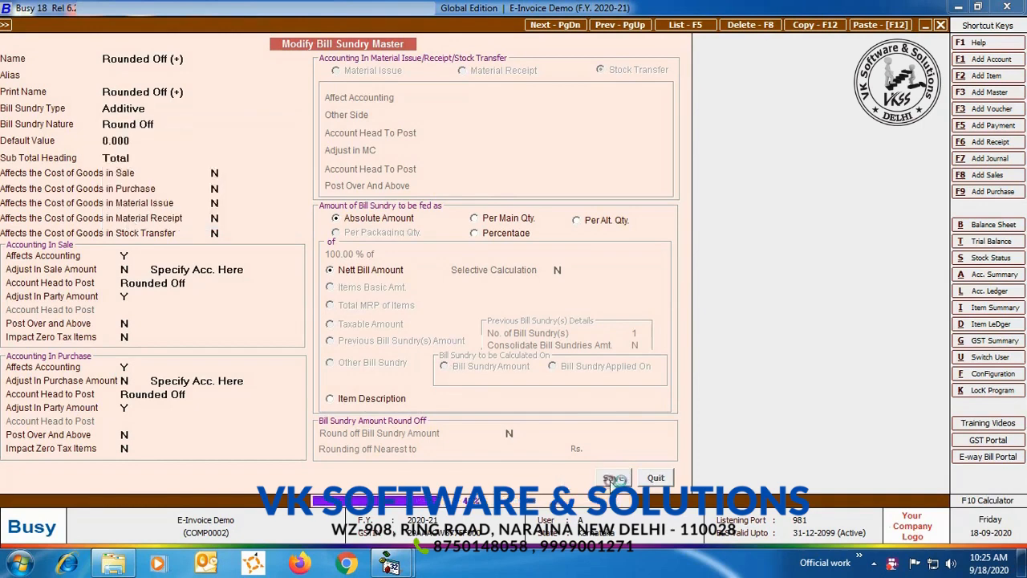
Open the voucher configuration of the Main sales series, examine its transport, E-Way Bill and E-Invoice settings, and exit without saving.
{"action": "left_click", "coordinate": [199, 252]}
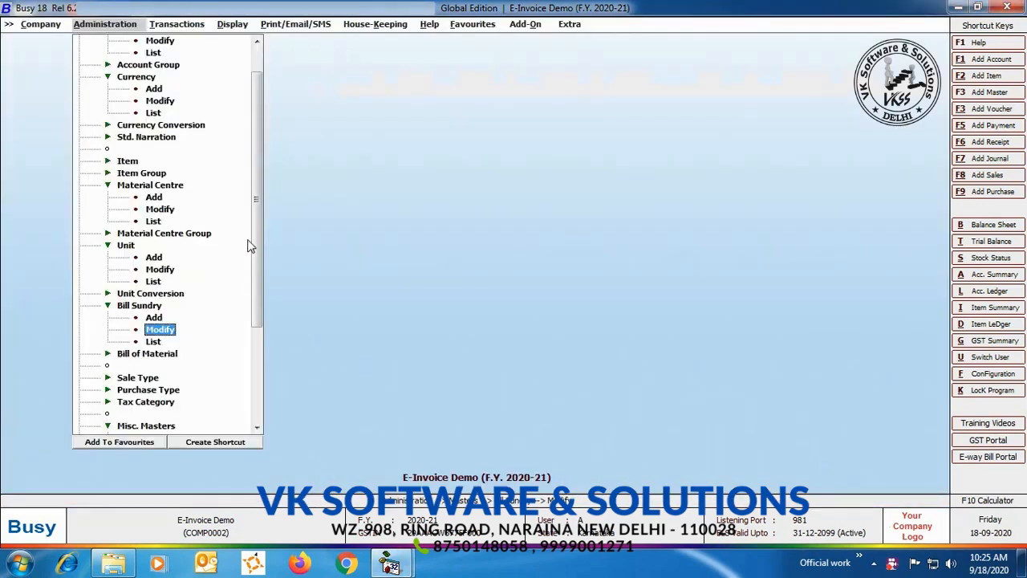
{"action": "left_click_drag", "start_coordinate": [257, 244], "coordinate": [259, 348]}
{"action": "left_click", "coordinate": [124, 353]}
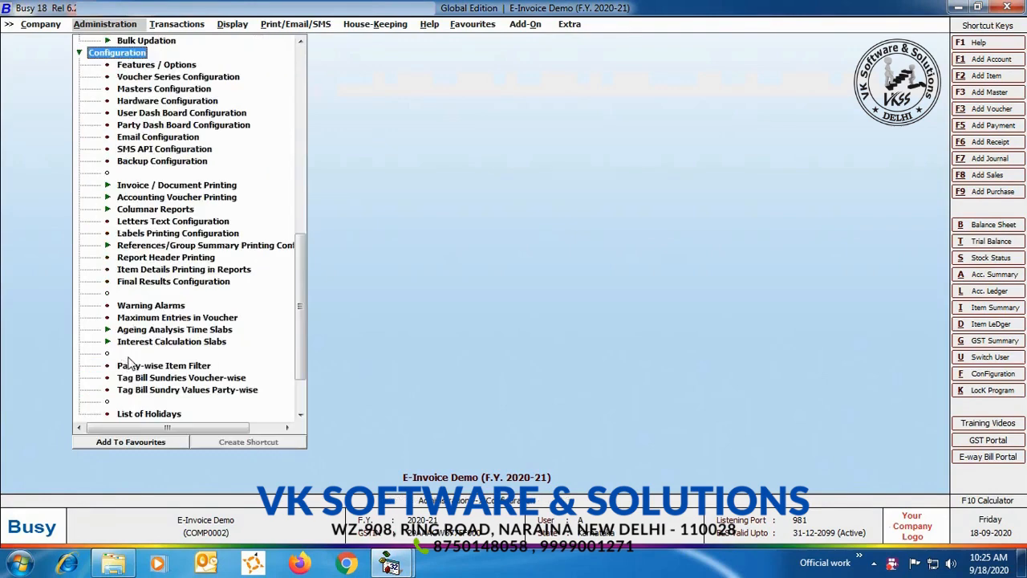
{"action": "left_click", "coordinate": [173, 78]}
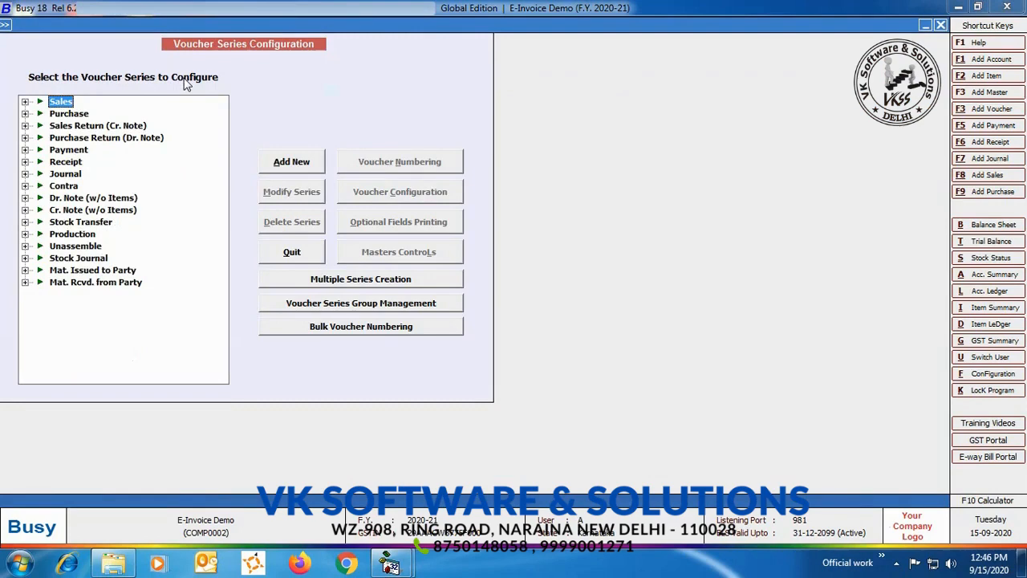
{"action": "key", "text": "Right"}
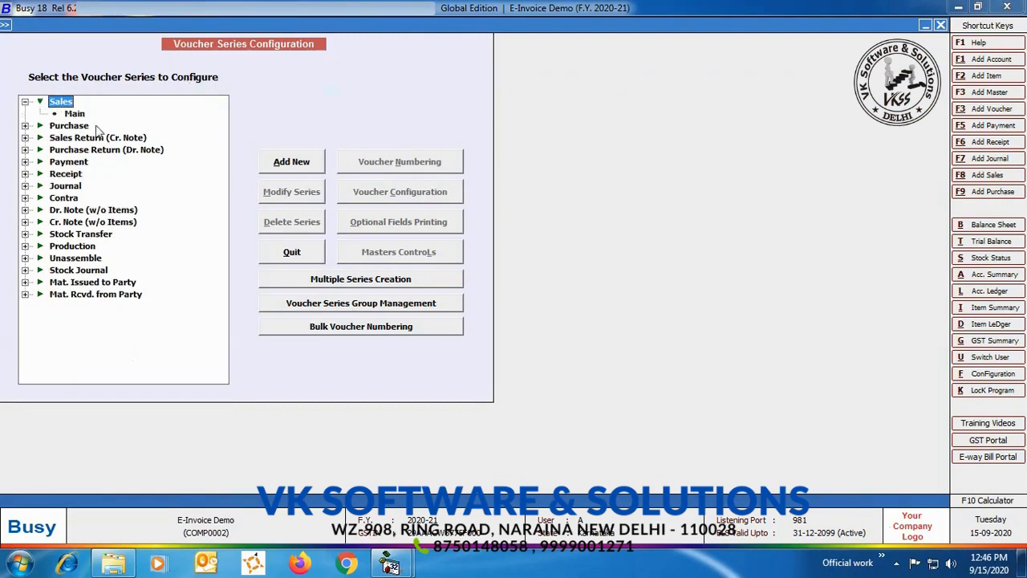
{"action": "left_click", "coordinate": [73, 113]}
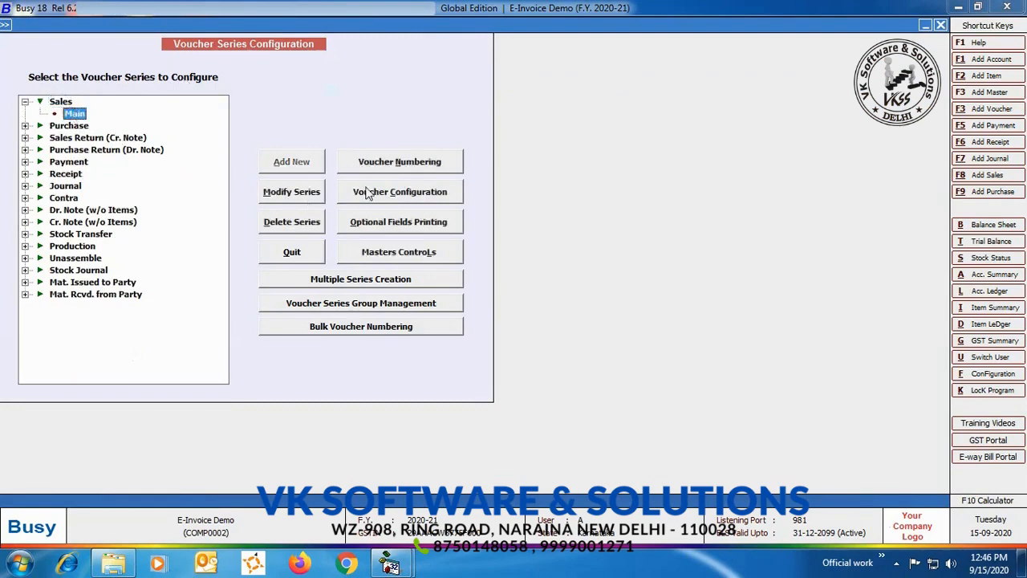
{"action": "left_click", "coordinate": [366, 192]}
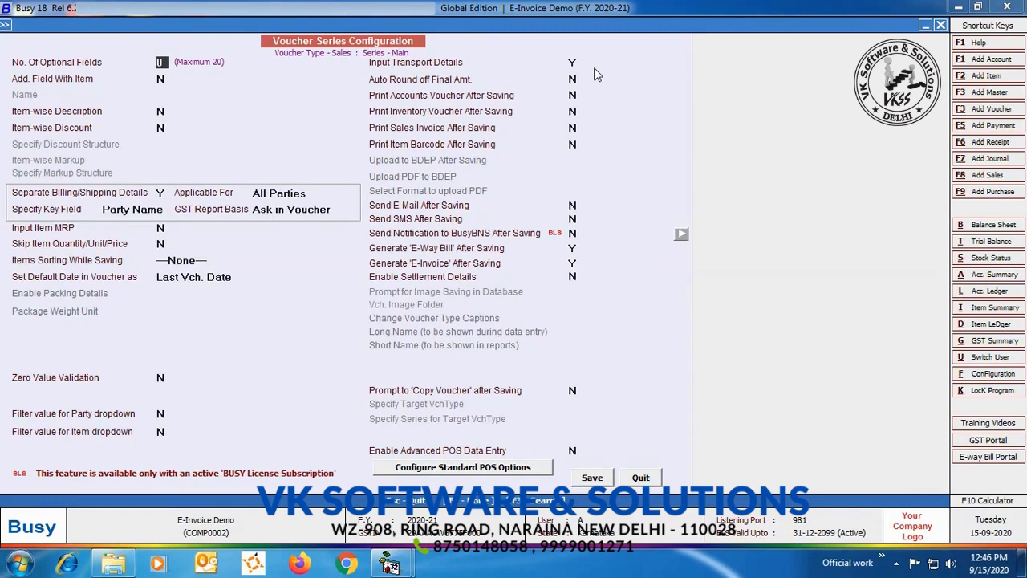
{"action": "left_click", "coordinate": [640, 477]}
{"action": "key", "text": "Escape"}
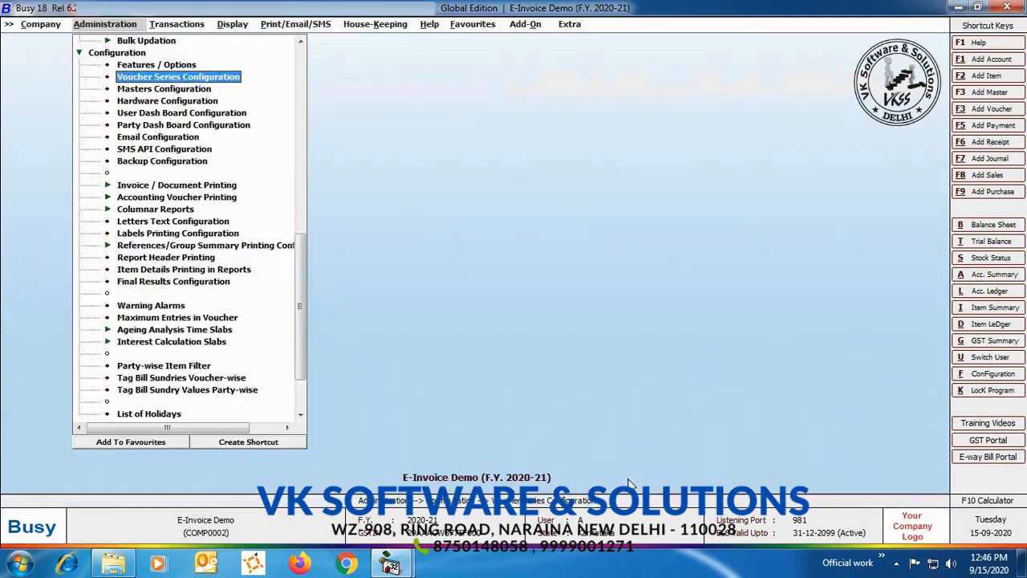
{"action": "left_click", "coordinate": [178, 31]}
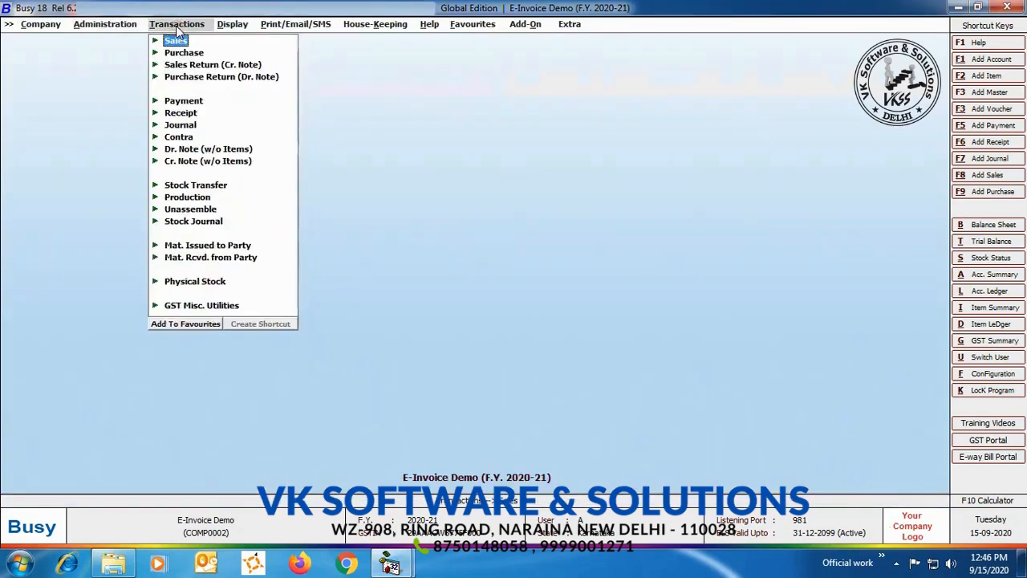
{"action": "left_click", "coordinate": [175, 40]}
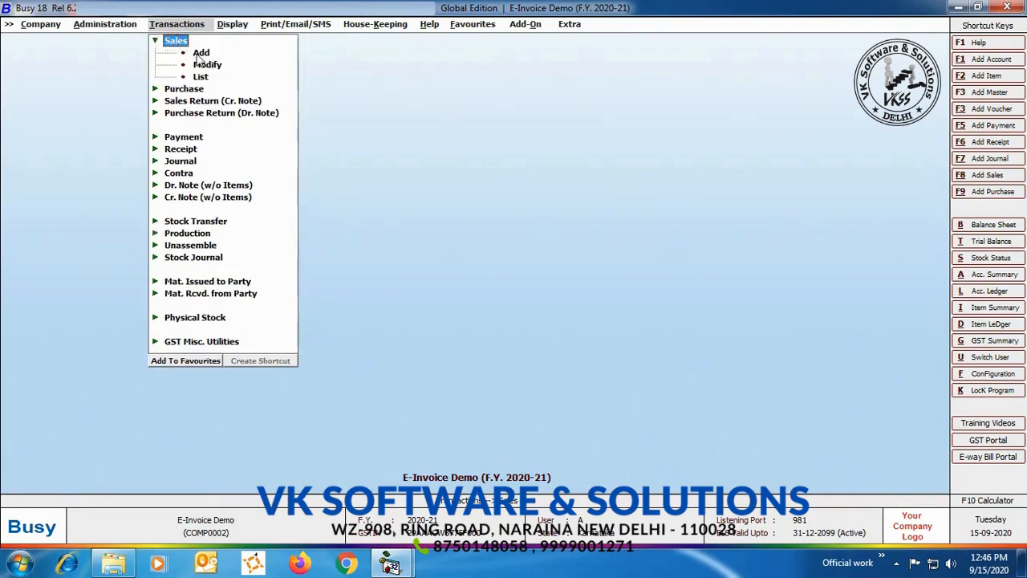
{"action": "left_click", "coordinate": [200, 53]}
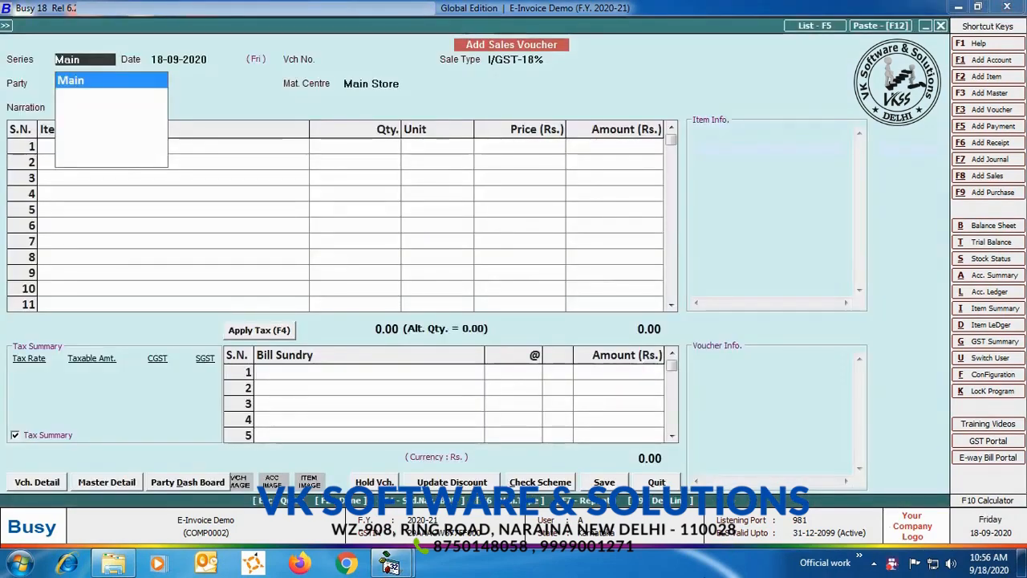
{"action": "key", "text": "Return"}
{"action": "key", "text": "Return"}
{"action": "type", "text": "A/2020-2021-17"}
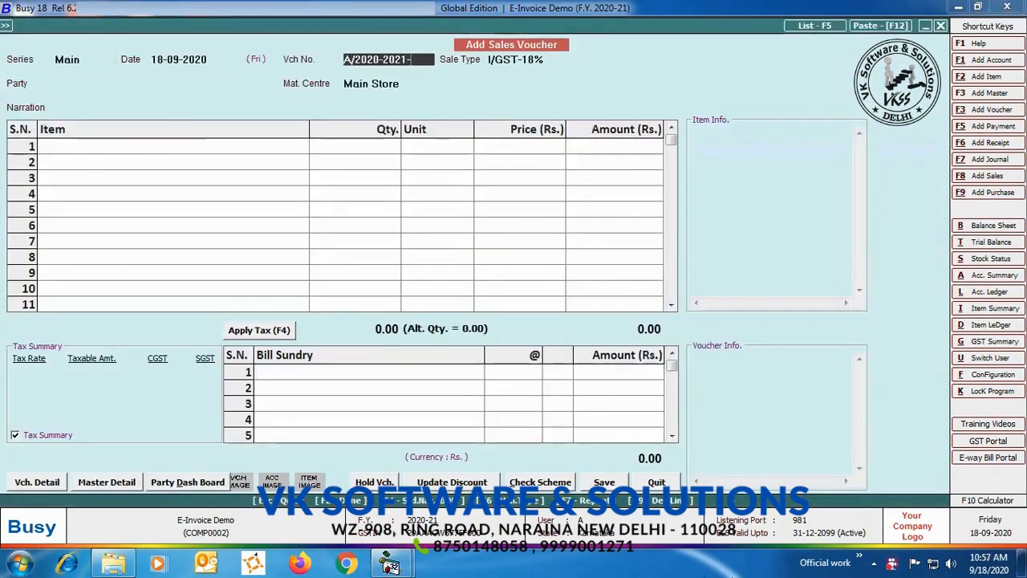
{"action": "key", "text": "Return"}
{"action": "key", "text": "Return"}
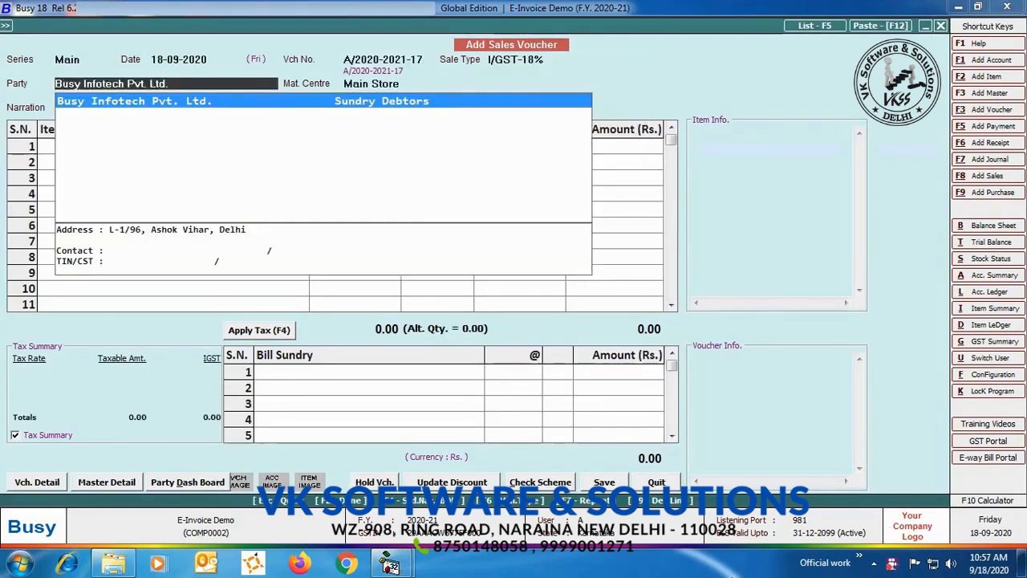
Choose Busy Infotech Pvt. Ltd. as the party and accept its billing/shipping details with GST Report Basis As Per Party Master.
{"action": "key", "text": "Return"}
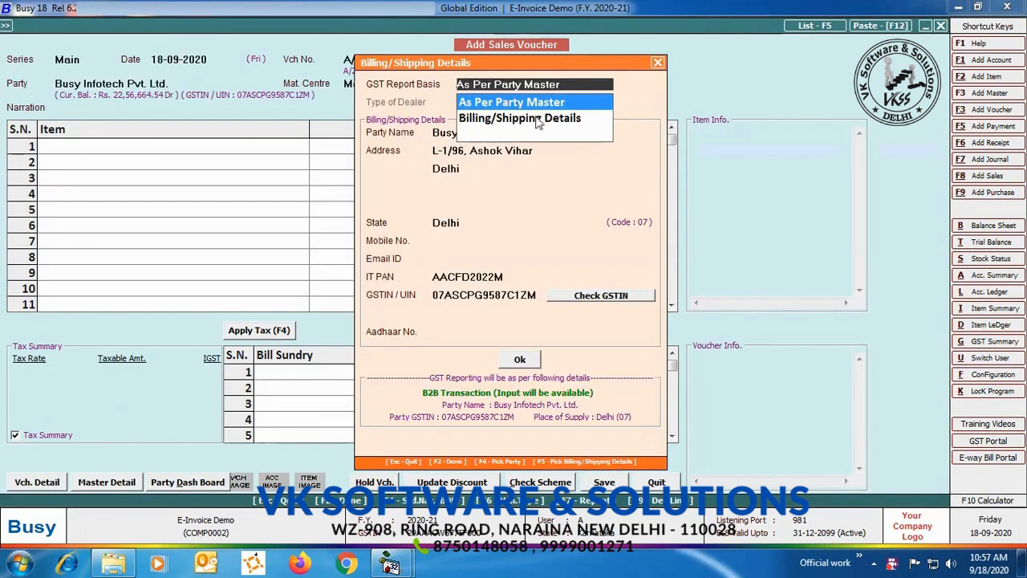
{"action": "left_click", "coordinate": [569, 104]}
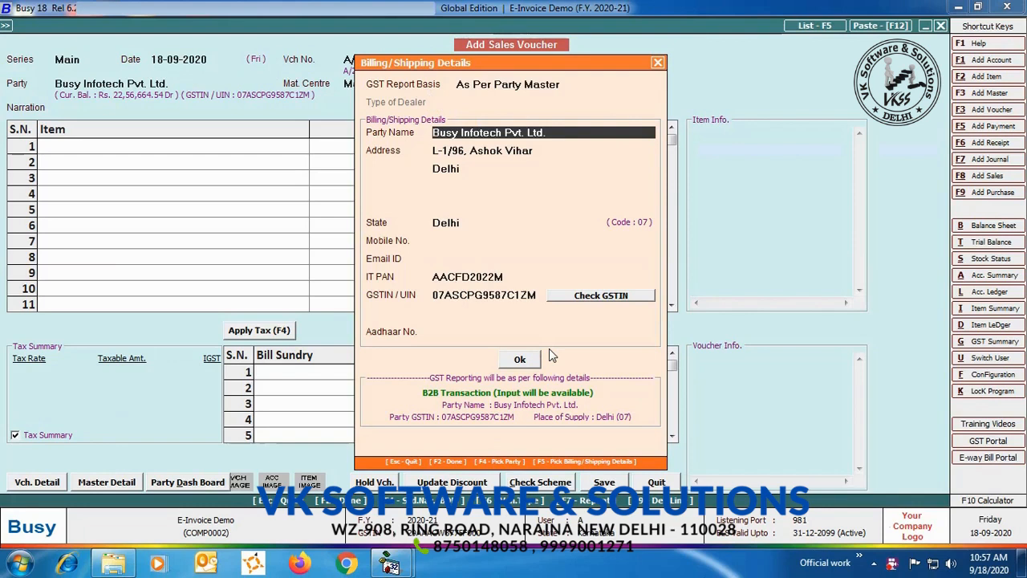
{"action": "left_click", "coordinate": [522, 359]}
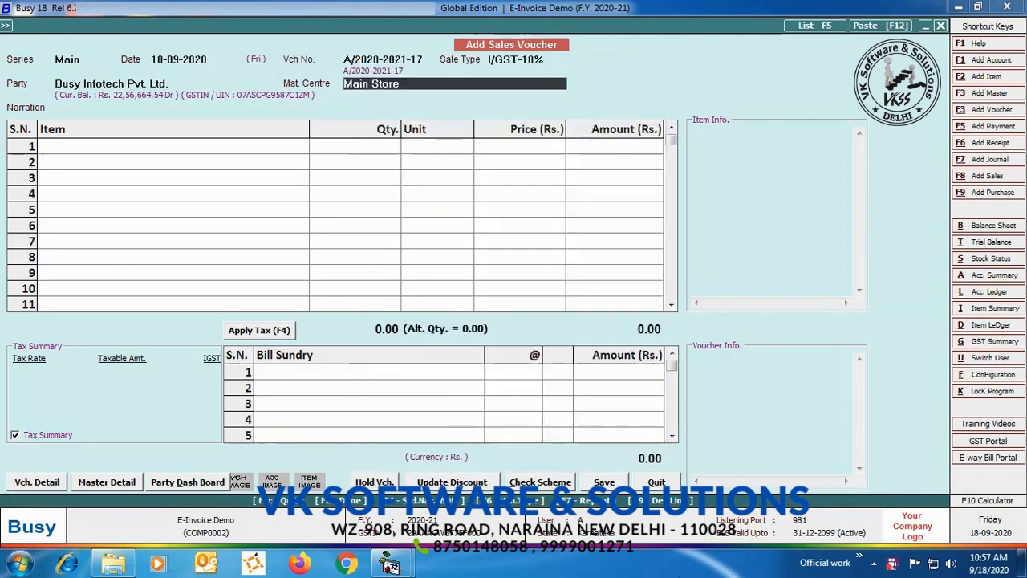
Keep Main Store as the material centre and enter Item-1 with quantity 980 Pcs. at a price of 94.85.
{"action": "key", "text": "Return"}
{"action": "key", "text": "Return"}
{"action": "key", "text": "Return"}
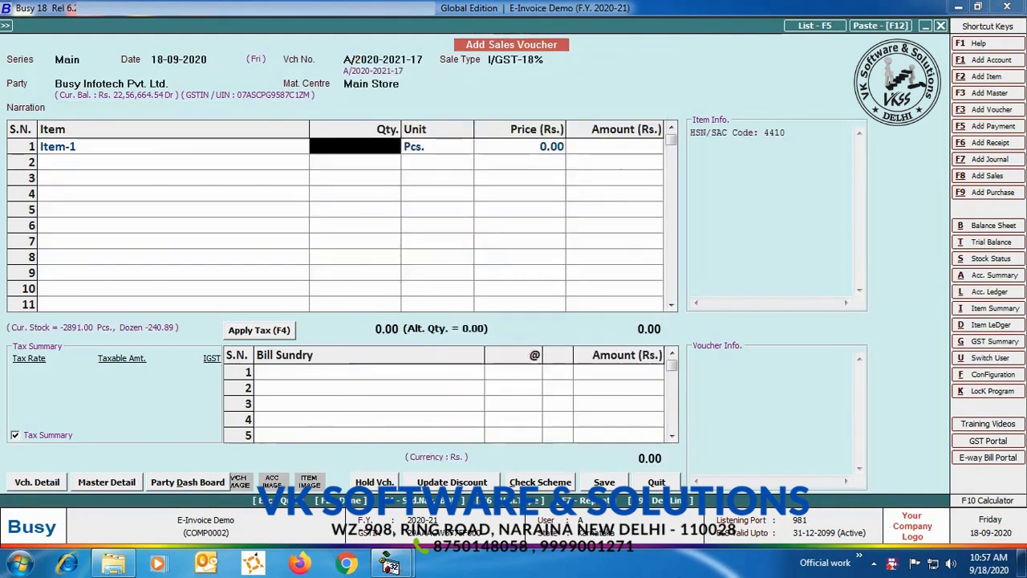
{"action": "type", "text": "980"}
{"action": "key", "text": "Return"}
{"action": "type", "text": "94.85"}
{"action": "key", "text": "Return"}
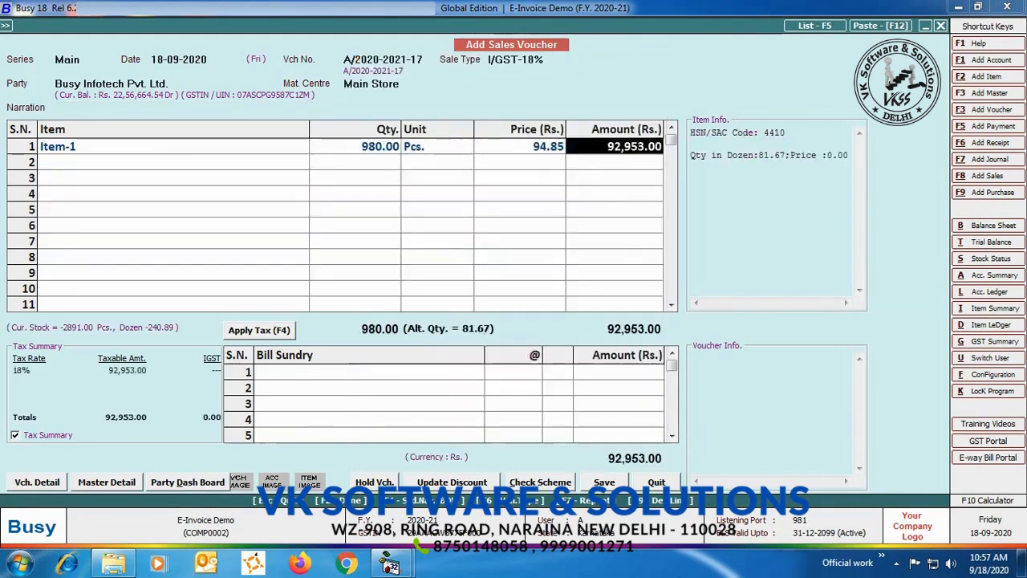
Apply tax to the voucher, add the Rounded Off (+) bill sundry, and proceed to the transport details.
{"action": "key", "text": "F4"}
{"action": "type", "text": "roun"}
{"action": "key", "text": "Down"}
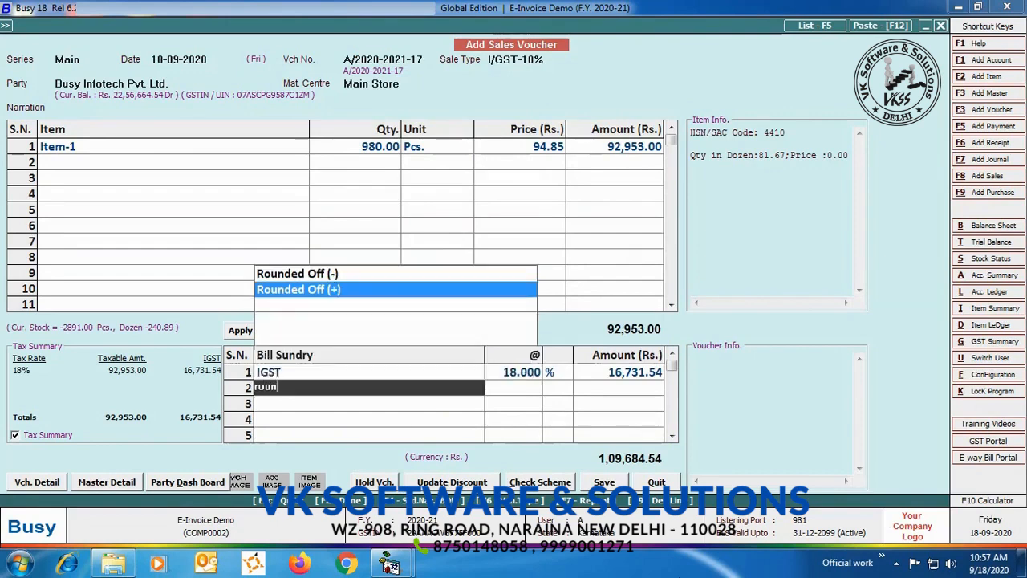
{"action": "key", "text": "Return"}
{"action": "key", "text": "Return"}
{"action": "key", "text": "Return"}
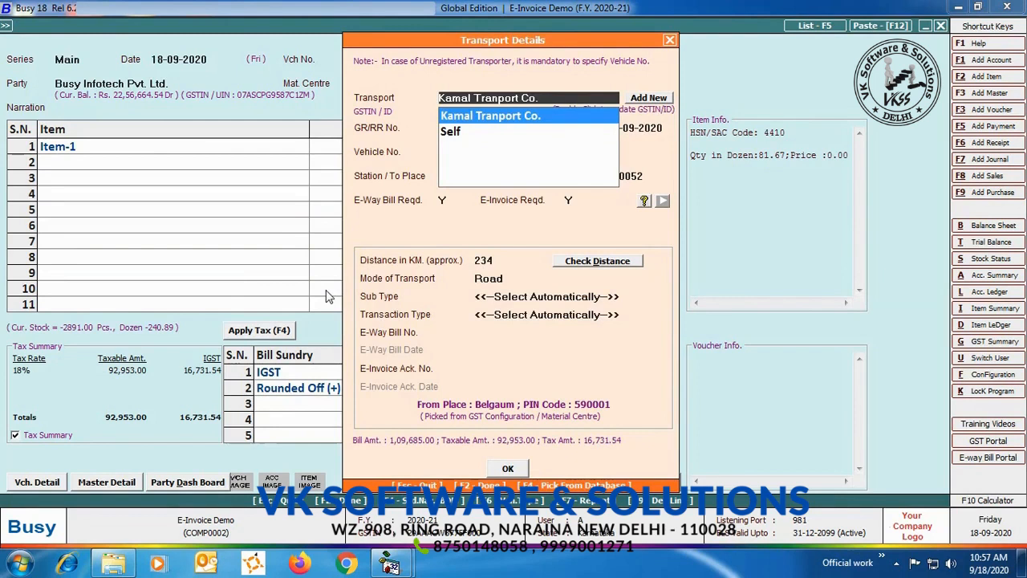
Set the transport to Kamal Tranport Co. with GR/RR No. 129015 dated 18-09-2020 and Vehicle No. HRALAS1234.
{"action": "key", "text": "Return"}
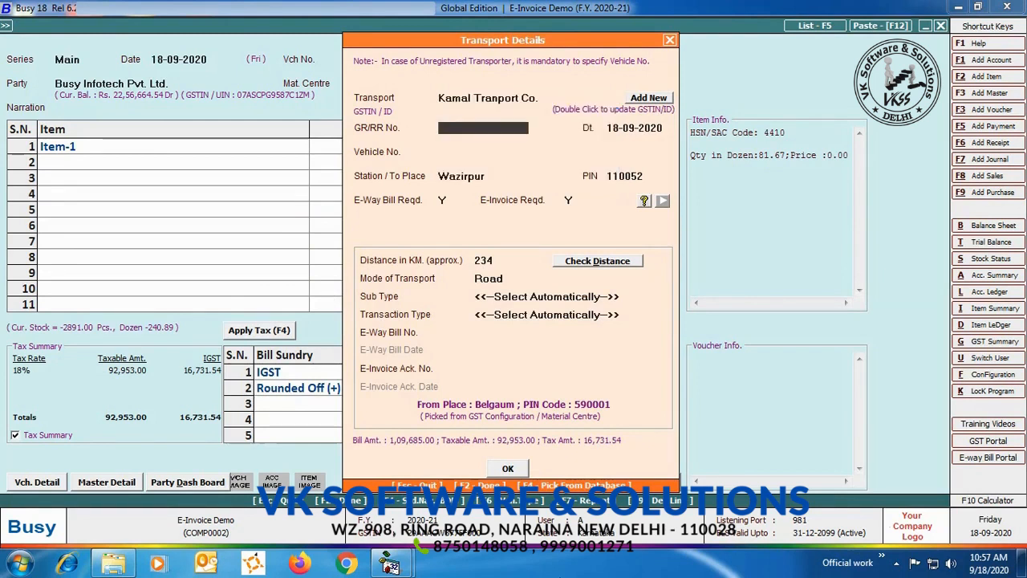
{"action": "type", "text": "129015"}
{"action": "key", "text": "Return"}
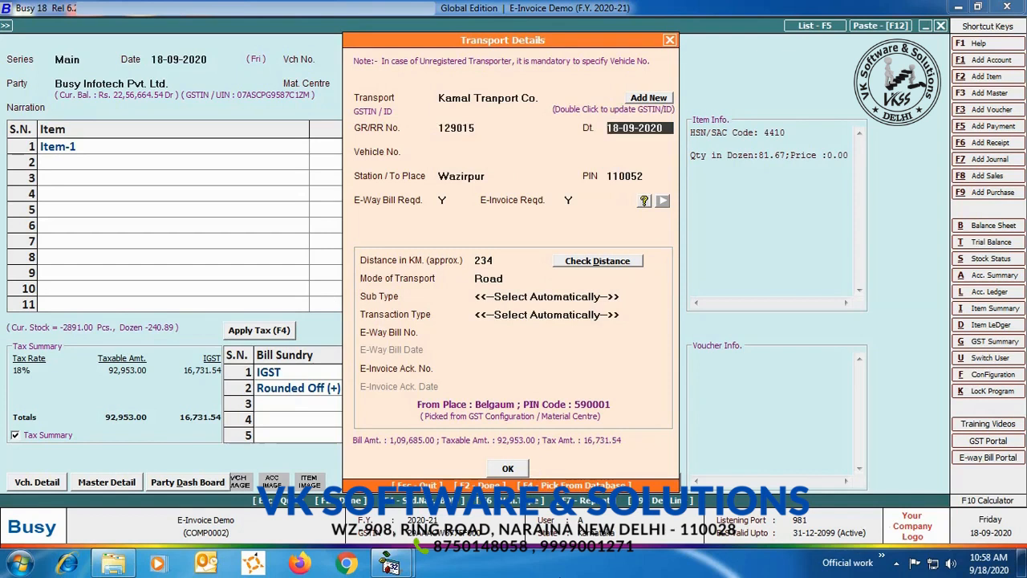
{"action": "key", "text": "Return"}
{"action": "type", "text": "HRALAS1234"}
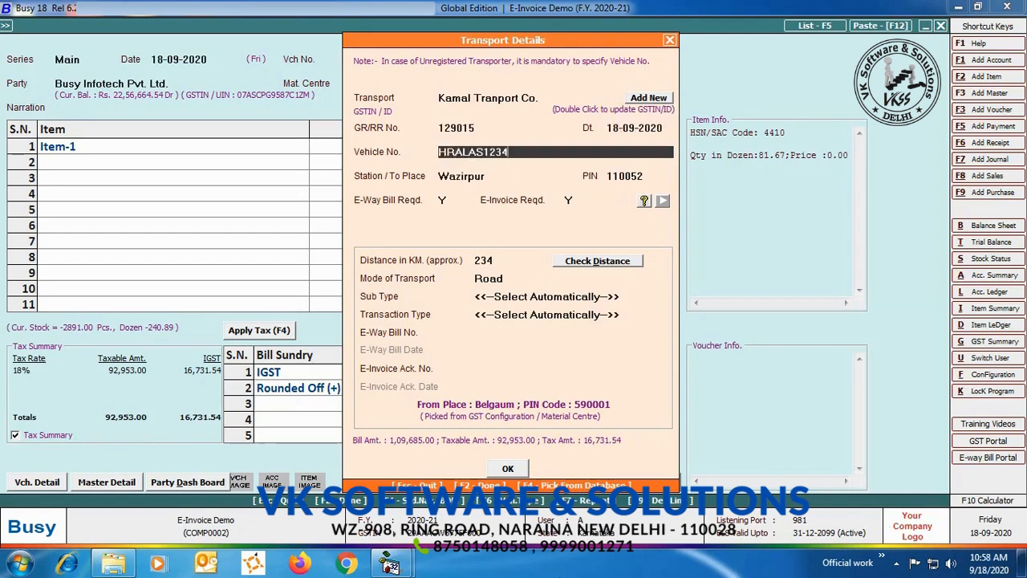
{"action": "key", "text": "Return"}
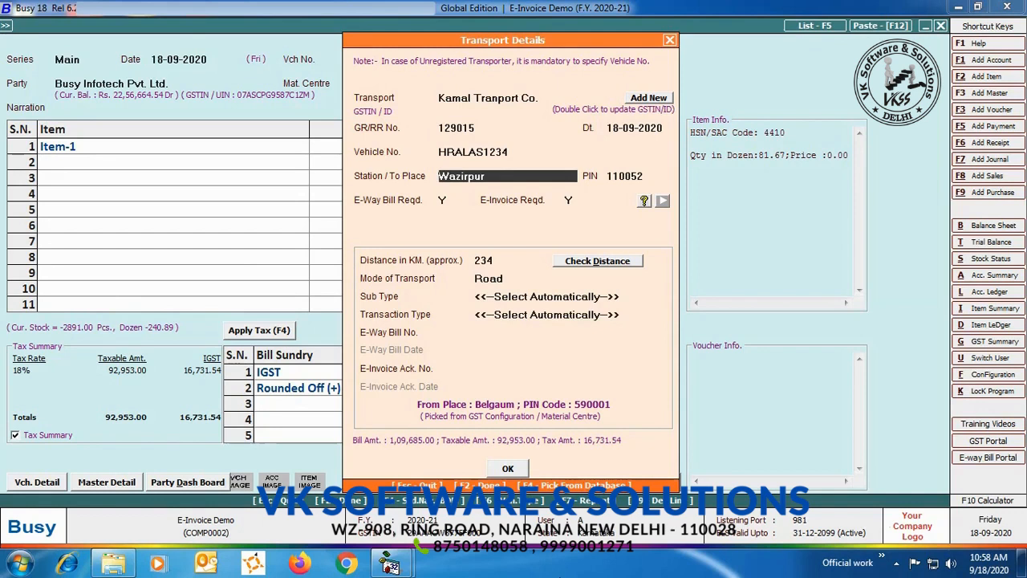
Accept the remaining transport details with station Wazirpur, E-Way Bill and E-Invoice required, mode Road, and automatically selected sub type and transaction type.
{"action": "key", "text": "Return"}
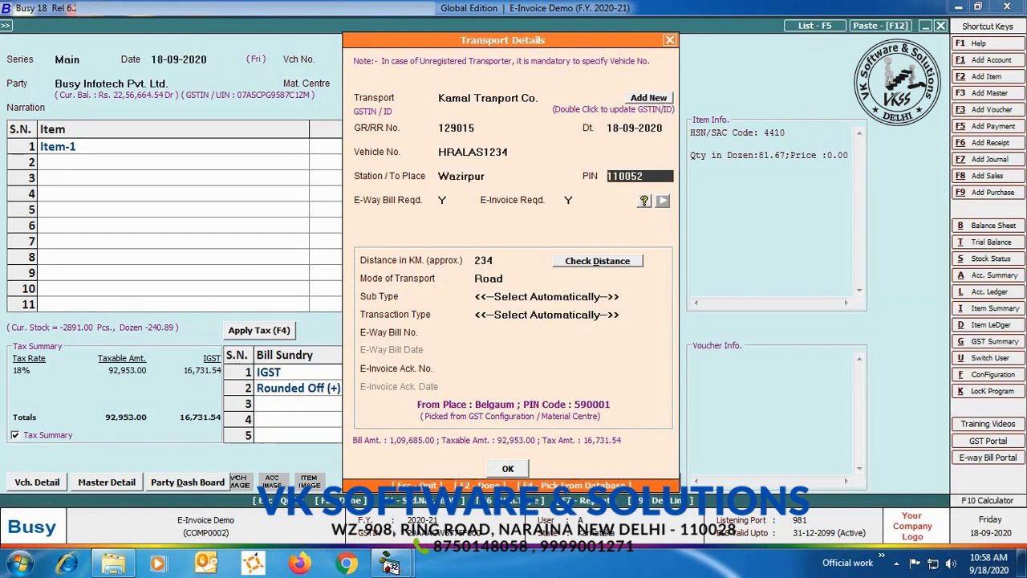
{"action": "key", "text": "Return"}
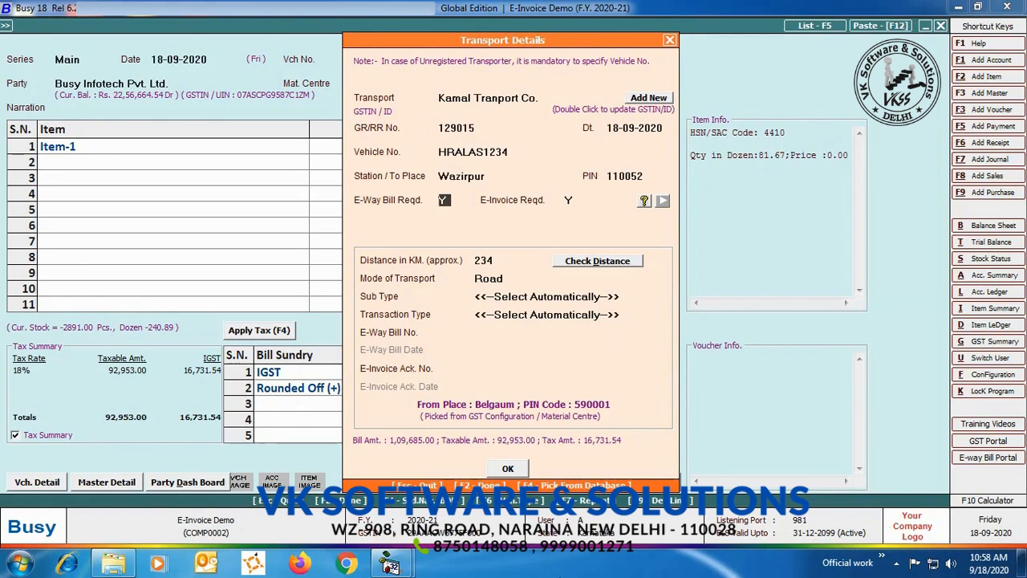
{"action": "key", "text": "Return"}
{"action": "key", "text": "Return"}
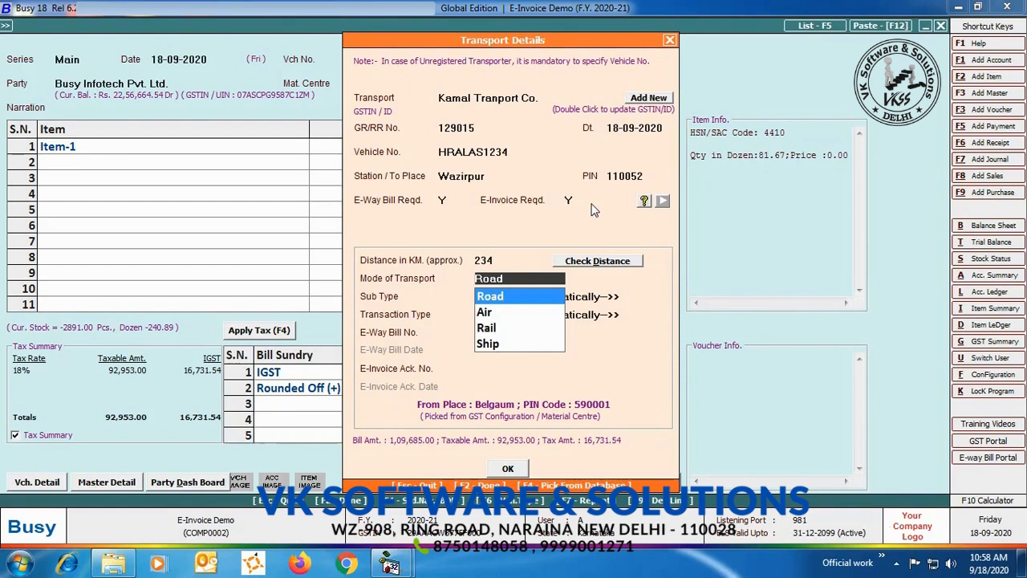
{"action": "key", "text": "Return"}
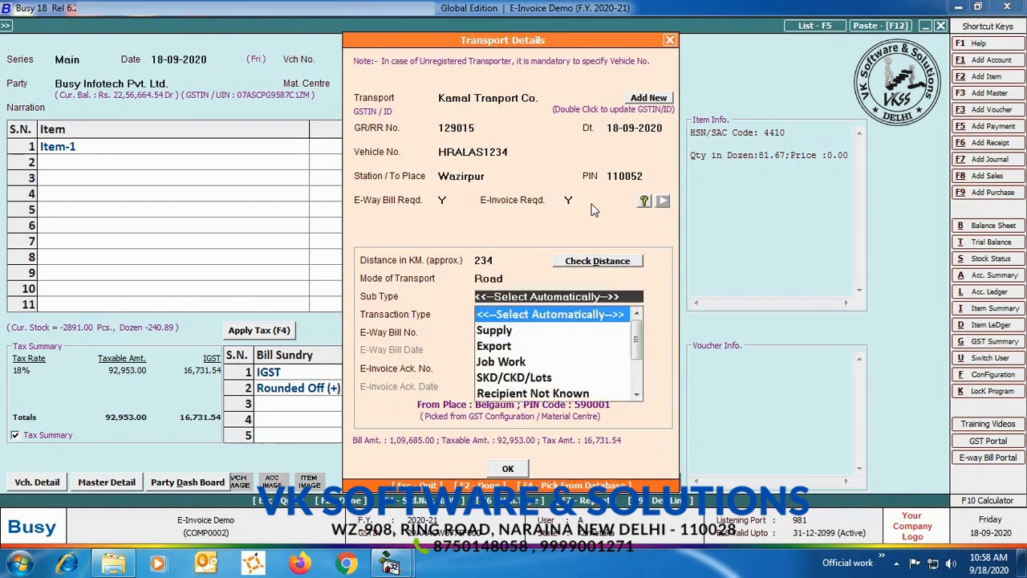
{"action": "key", "text": "Return"}
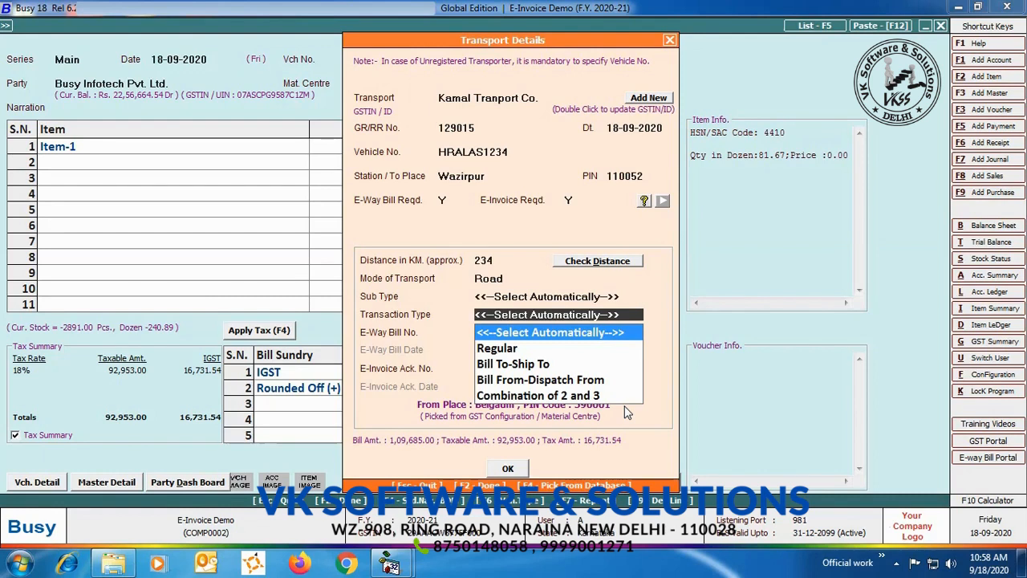
{"action": "key", "text": "Return"}
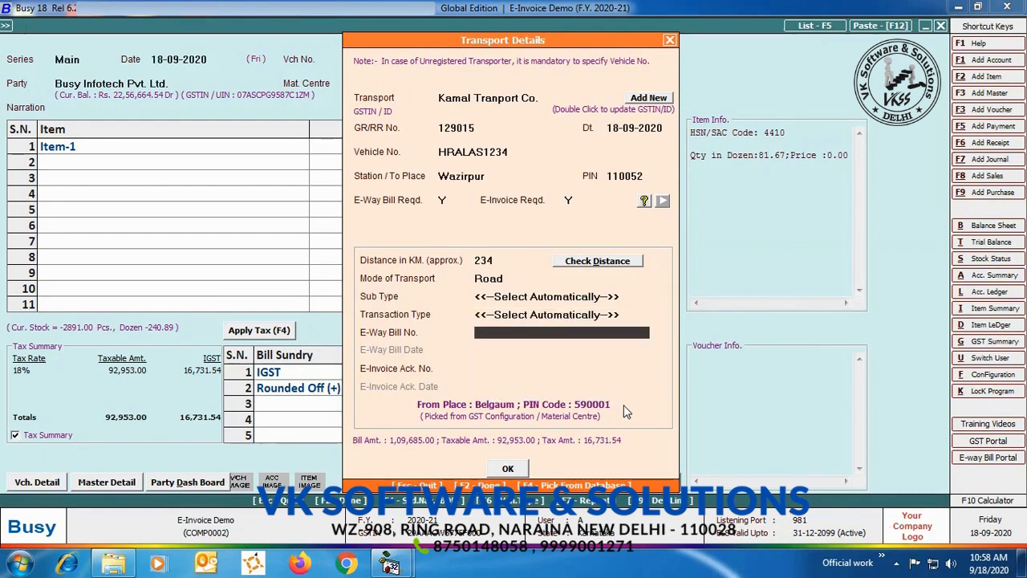
{"action": "key", "text": "Return"}
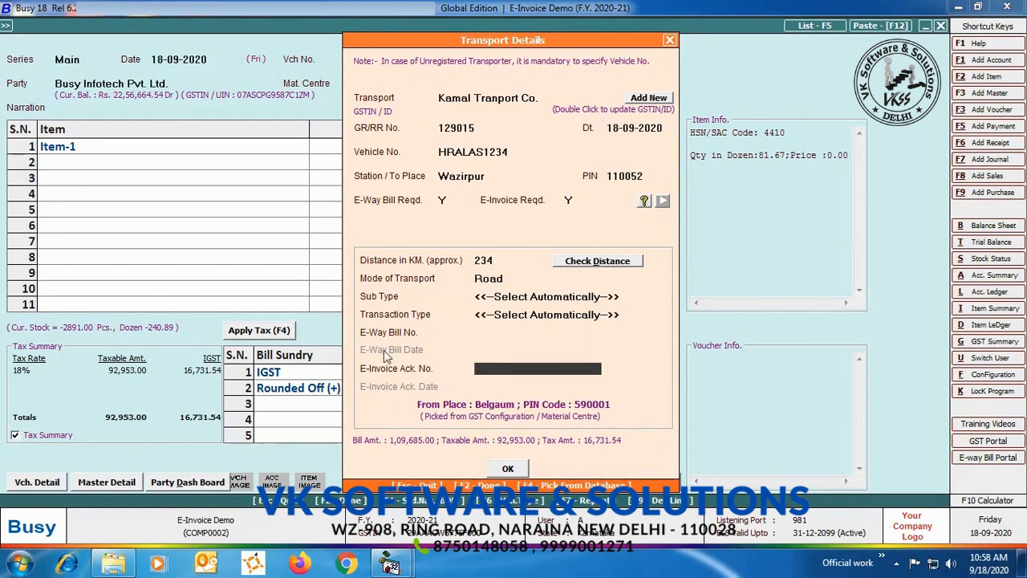
{"action": "left_click", "coordinate": [513, 467]}
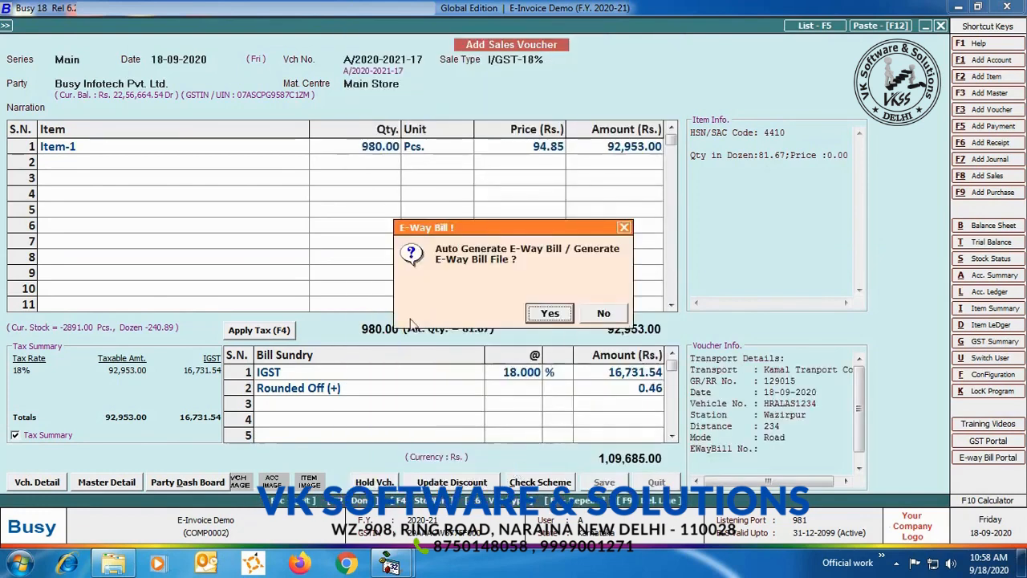
Start automatic e-invoice generation without an e-way bill, keeping accounts and items by Name, quantities in Main Unit, and dispatch and clubbing options at N.
{"action": "left_click", "coordinate": [609, 313]}
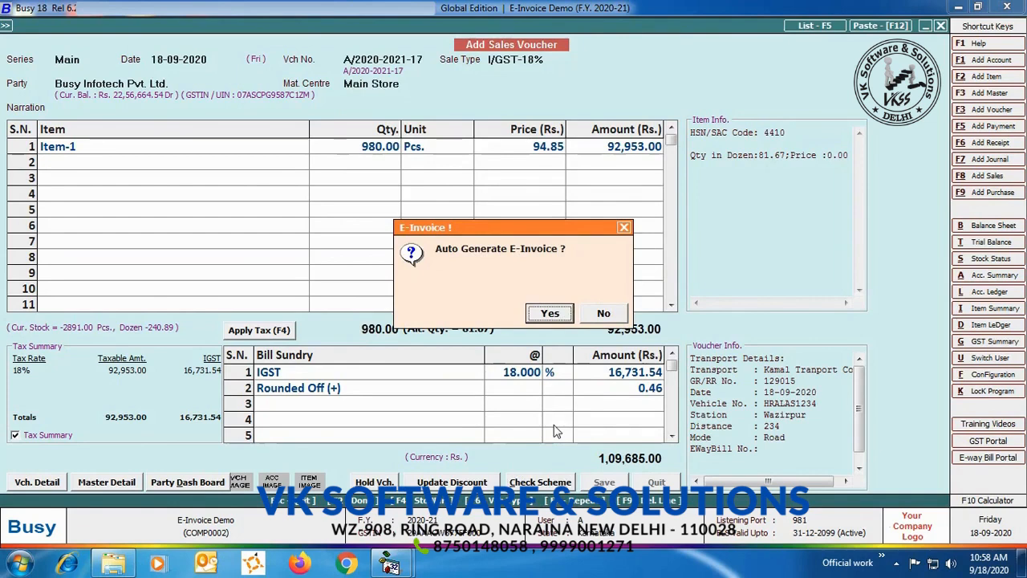
{"action": "left_click", "coordinate": [551, 313]}
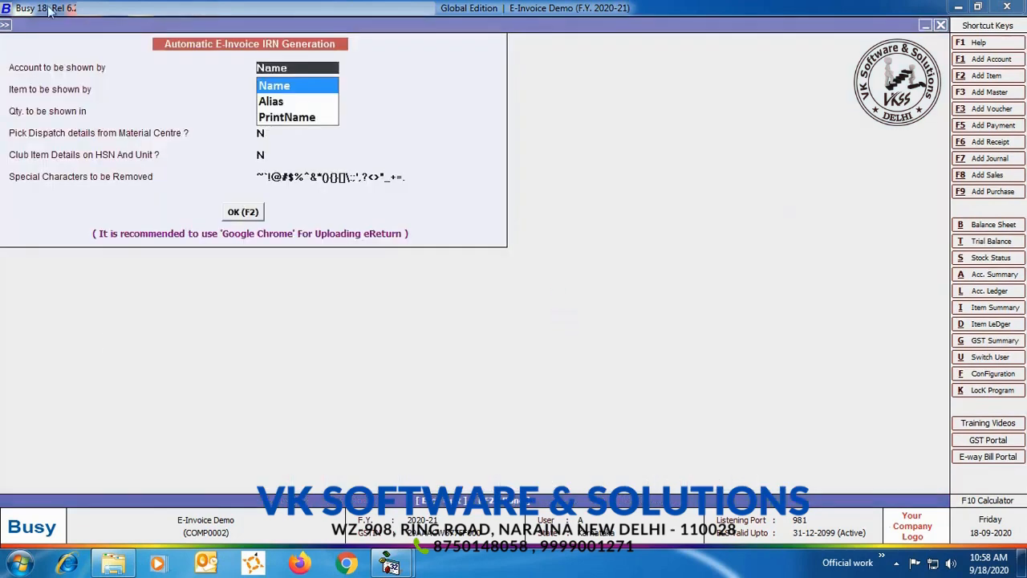
{"action": "key", "text": "Return"}
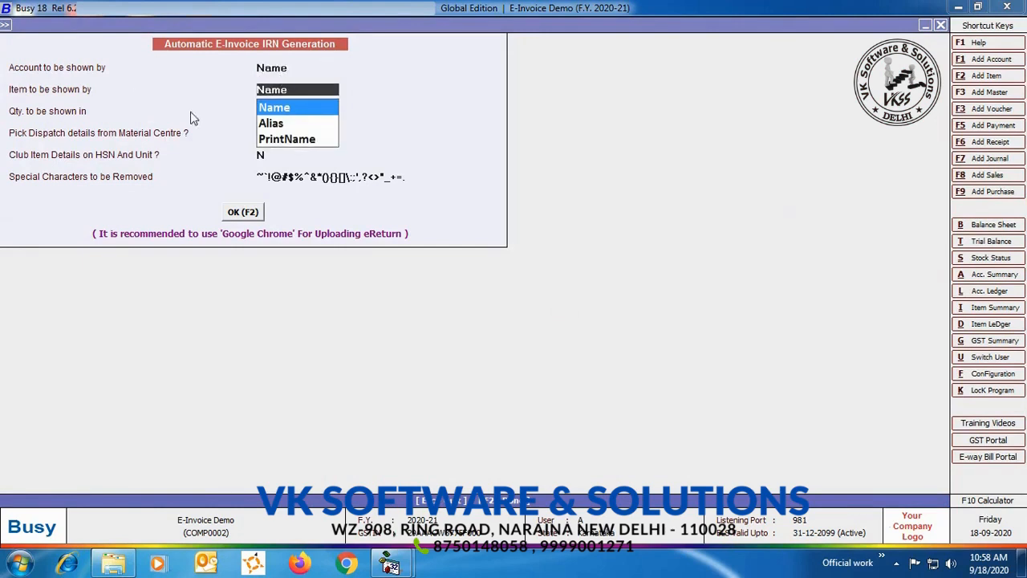
{"action": "key", "text": "Return"}
{"action": "key", "text": "Return"}
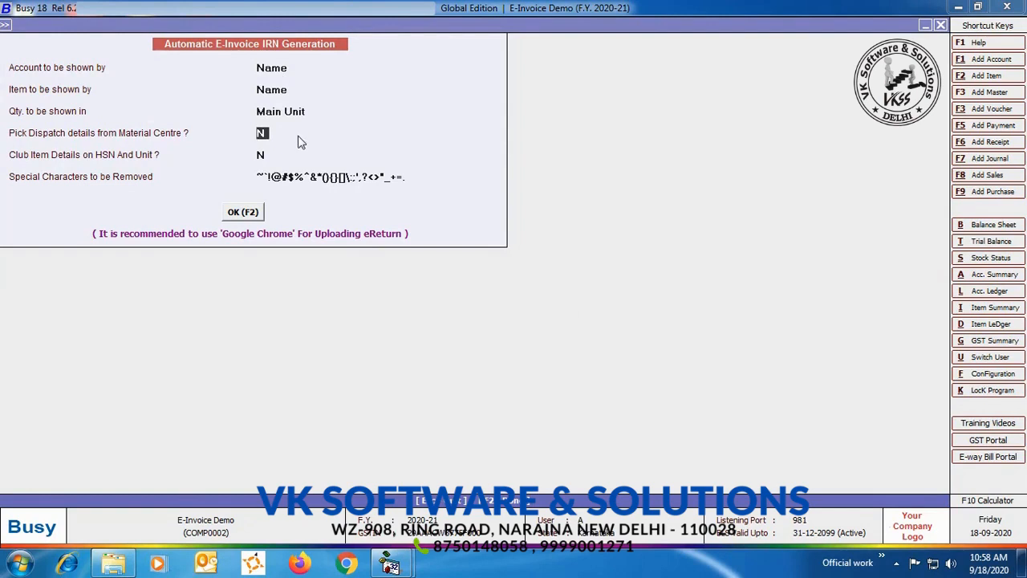
{"action": "key", "text": "Return"}
{"action": "key", "text": "Return"}
{"action": "left_click", "coordinate": [234, 212]}
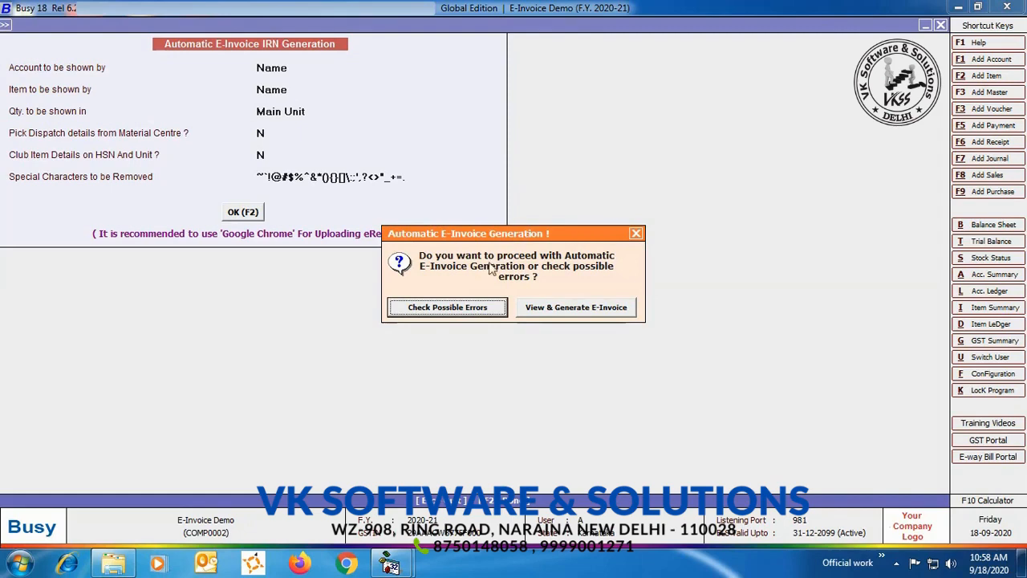
Check the sales voucher for possible e-invoice errors, and generate its e-invoice from the transaction details.
{"action": "left_click", "coordinate": [484, 307]}
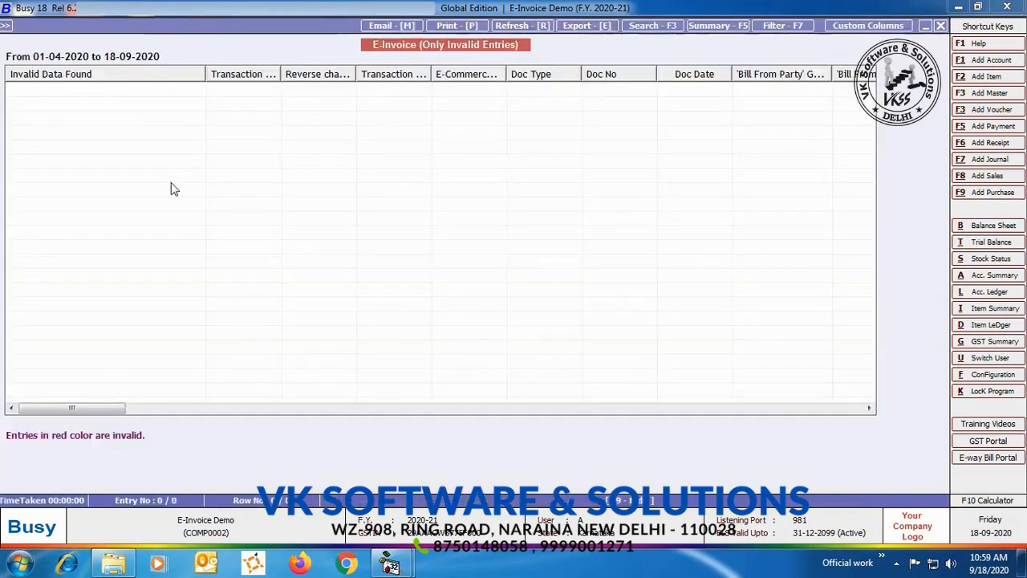
{"action": "left_click", "coordinate": [941, 25]}
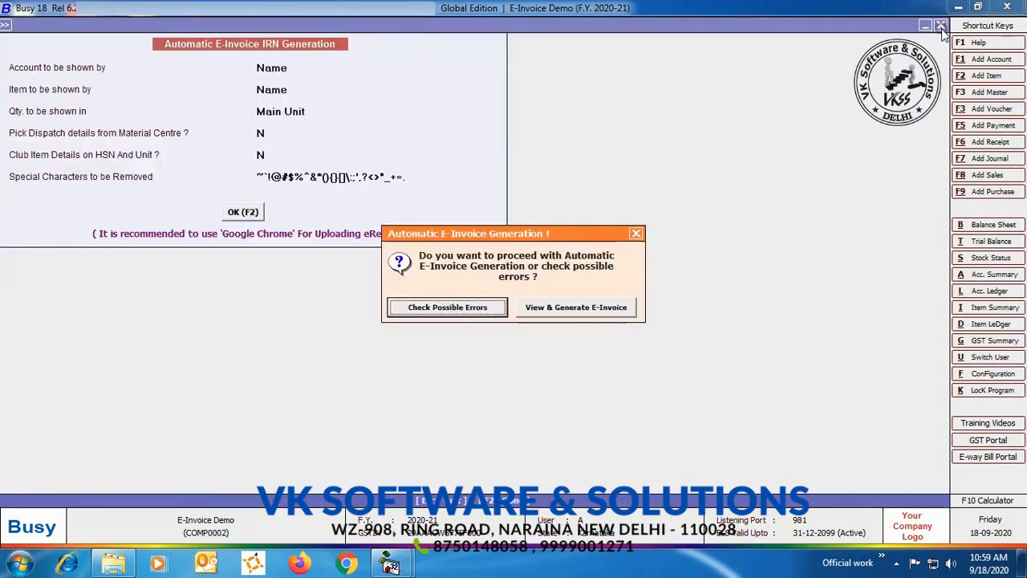
{"action": "left_click", "coordinate": [586, 313]}
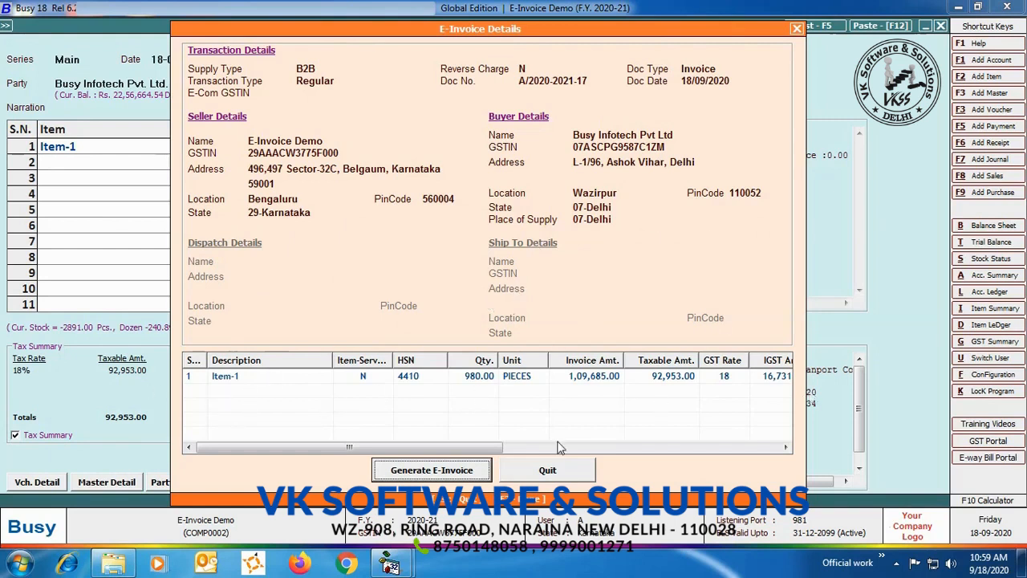
{"action": "left_click", "coordinate": [427, 471]}
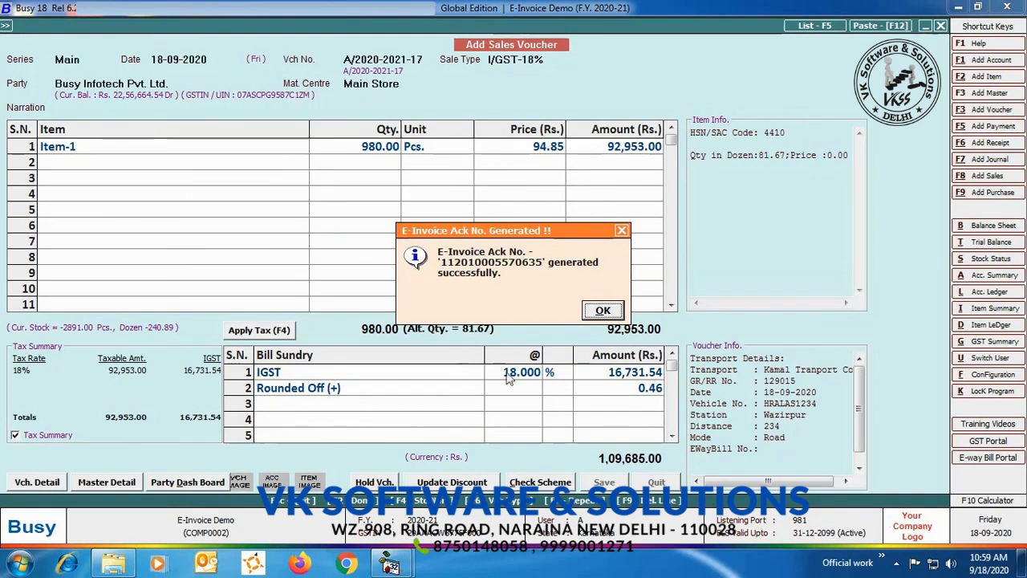
{"action": "left_click", "coordinate": [600, 311]}
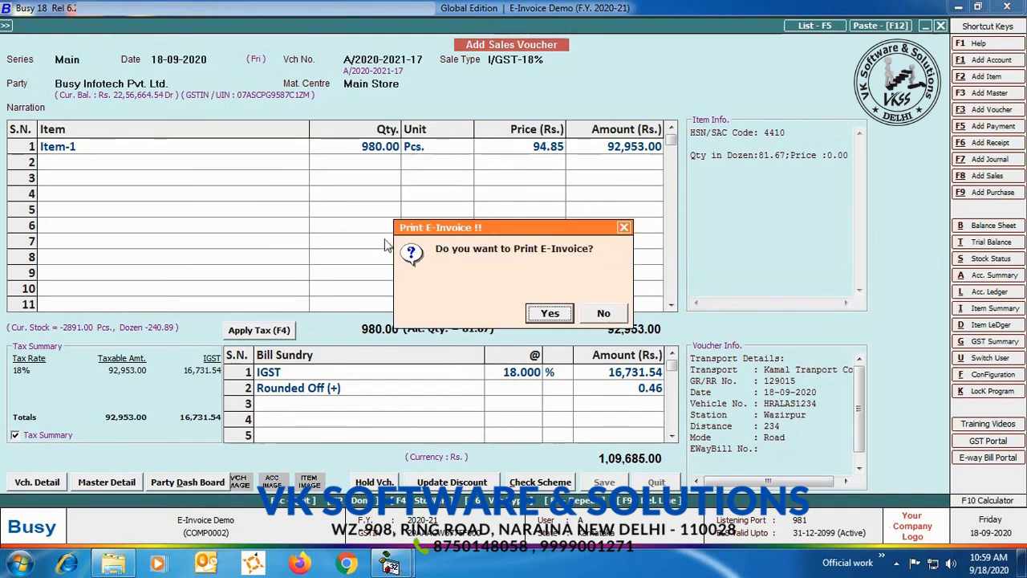
Print the e-invoice as a PDF, review it down to the goods details, and close it.
{"action": "left_click", "coordinate": [552, 314]}
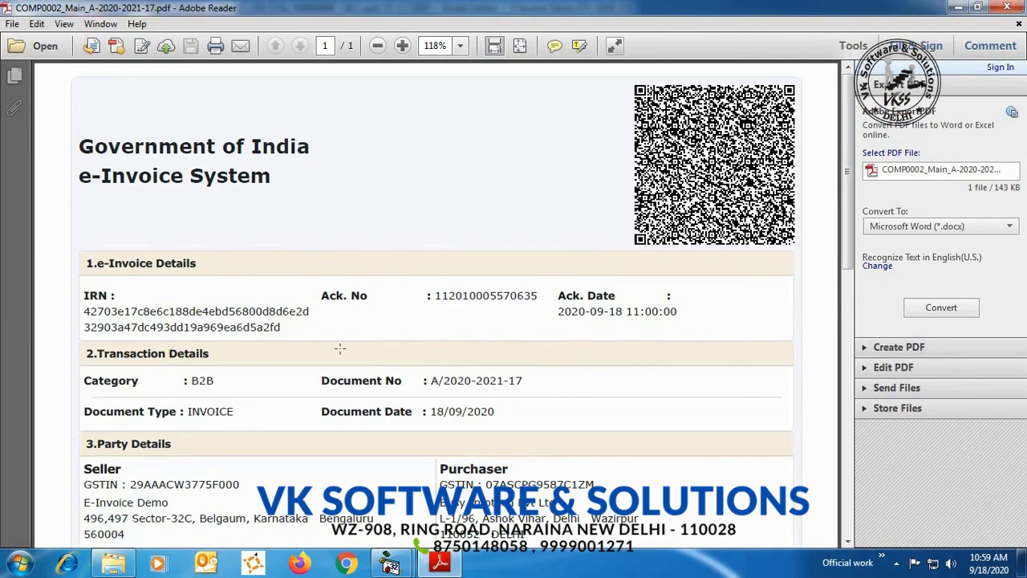
{"action": "scroll", "coordinate": [208, 379], "scroll_direction": "down", "scroll_amount": 5}
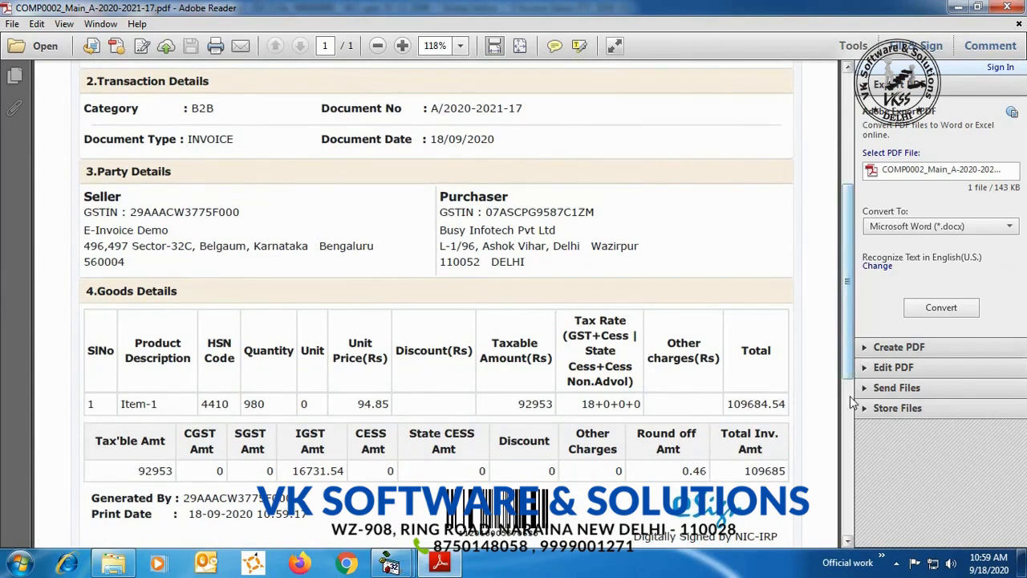
{"action": "left_click_drag", "start_coordinate": [846, 358], "coordinate": [847, 436]}
{"action": "left_click", "coordinate": [1010, 7]}
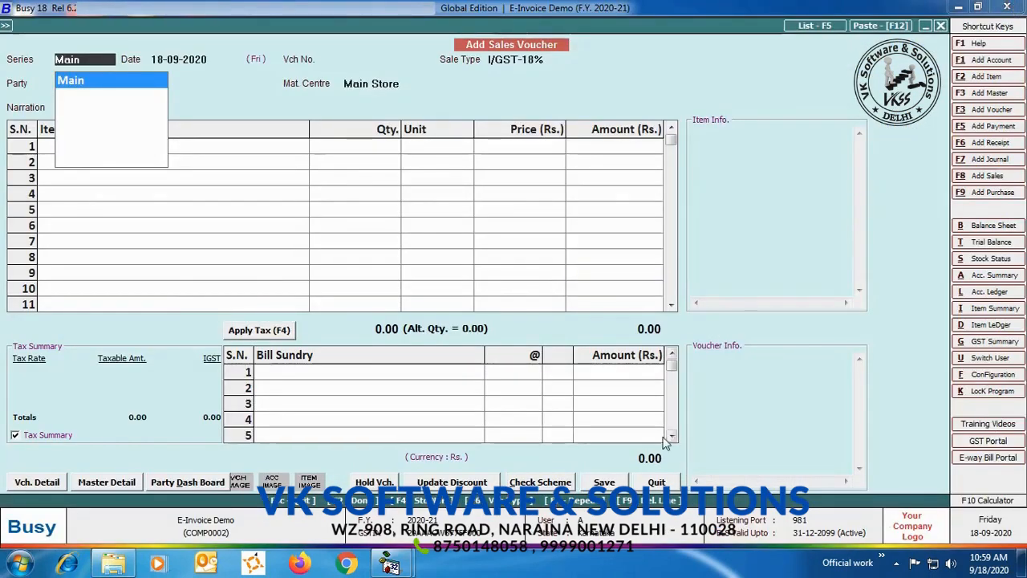
Reopen the last sales voucher for modification, check the e-invoice acknowledgement in its transport details, and close it without printing.
{"action": "left_click", "coordinate": [656, 481]}
{"action": "left_click", "coordinate": [207, 63]}
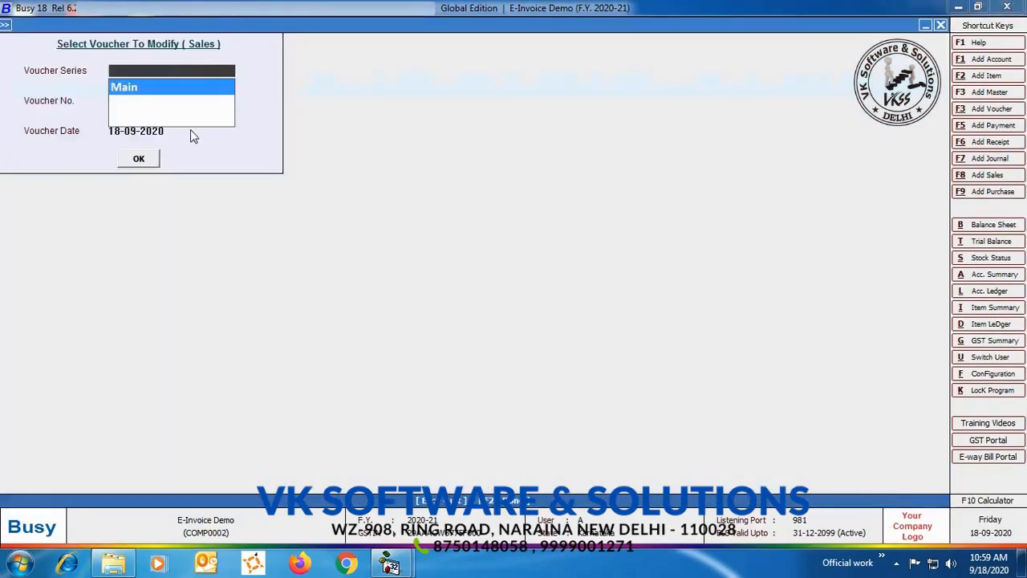
{"action": "left_click", "coordinate": [138, 158]}
{"action": "left_click", "coordinate": [138, 158]}
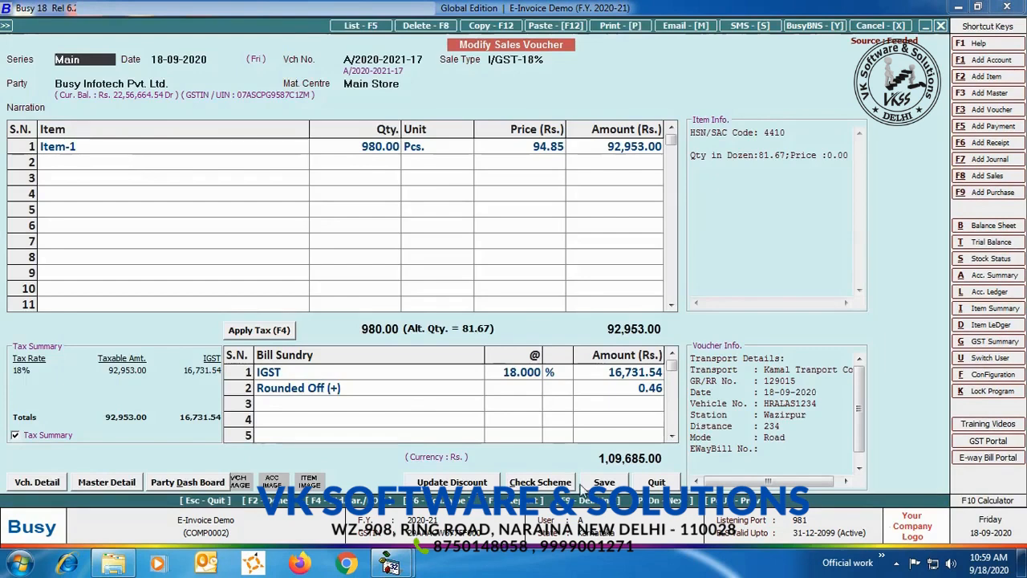
{"action": "left_click", "coordinate": [606, 481]}
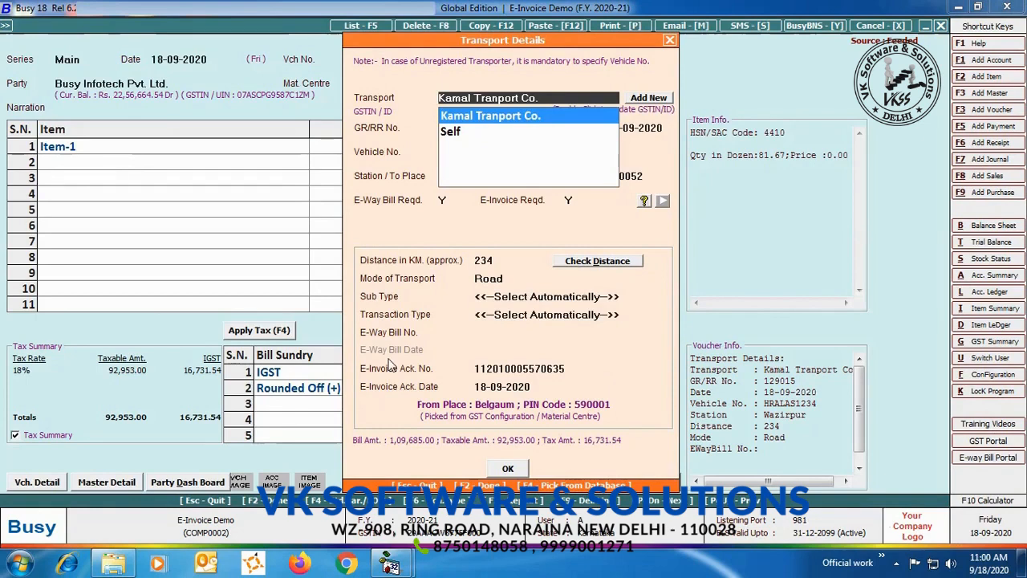
{"action": "key", "text": "F2"}
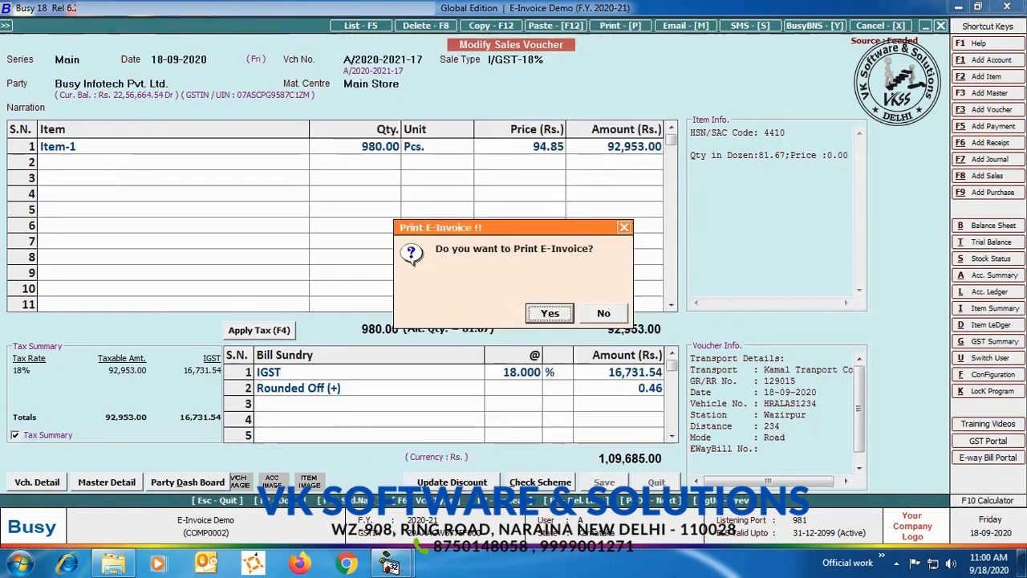
{"action": "key", "text": "Escape"}
{"action": "key", "text": "Escape"}
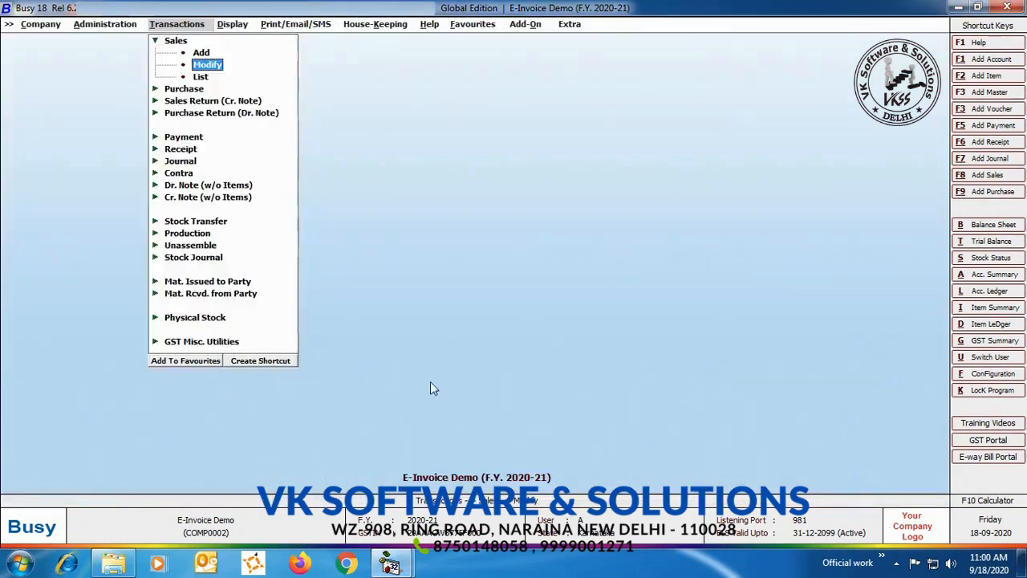
List vouchers of all types for e-invoicing dated 18-09-2020, without a material centre filter, excluding those already having an E-Invoice Ack. No.
{"action": "left_click", "coordinate": [215, 345]}
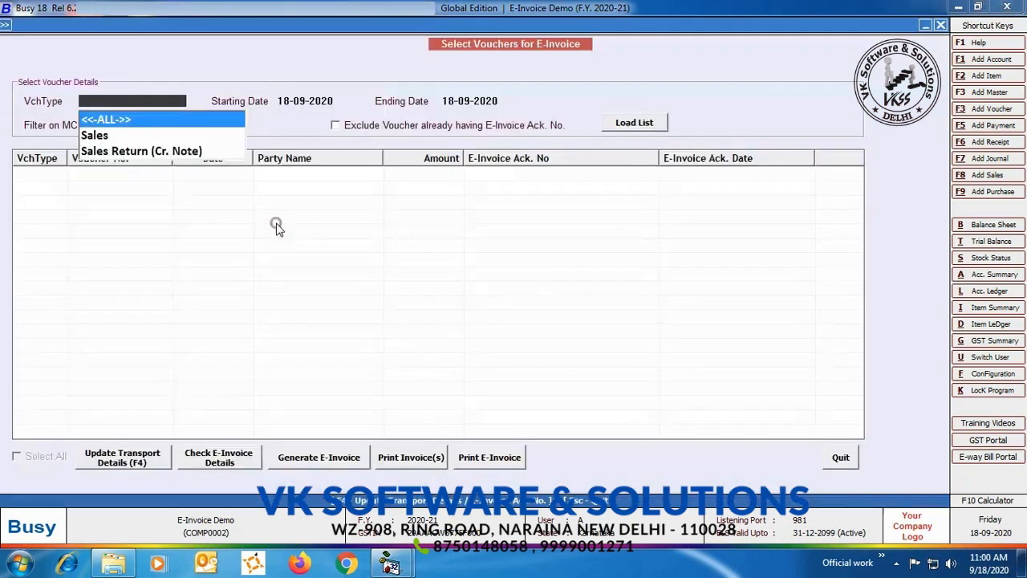
{"action": "left_click", "coordinate": [161, 120]}
{"action": "key", "text": "Return"}
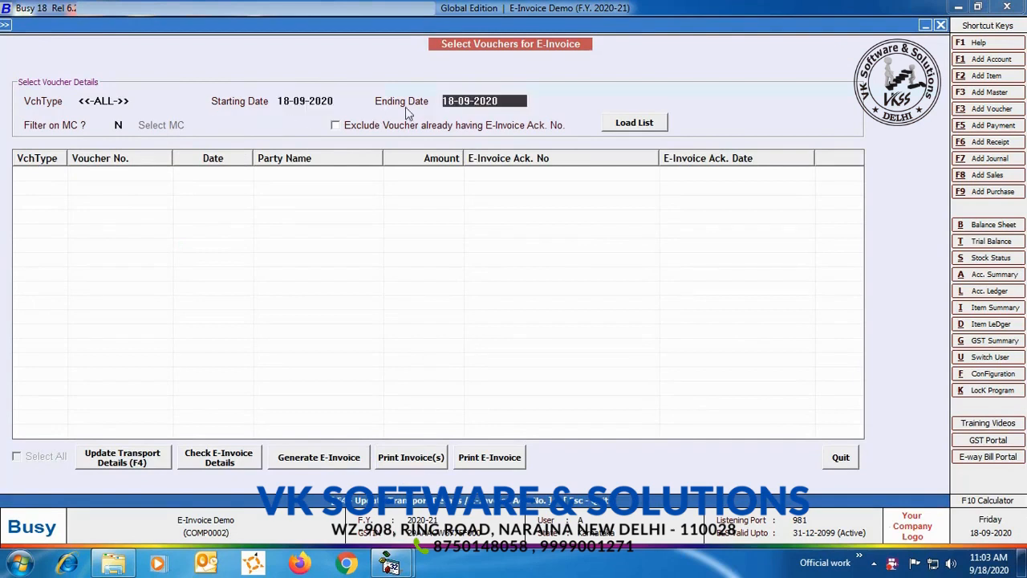
{"action": "key", "text": "Return"}
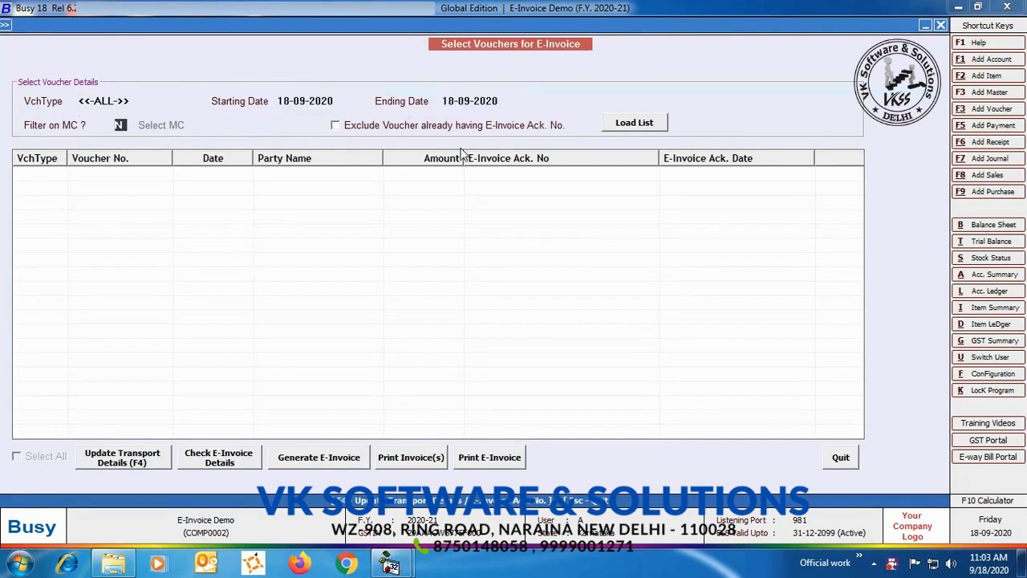
{"action": "key", "text": "Return"}
{"action": "left_click", "coordinate": [332, 126]}
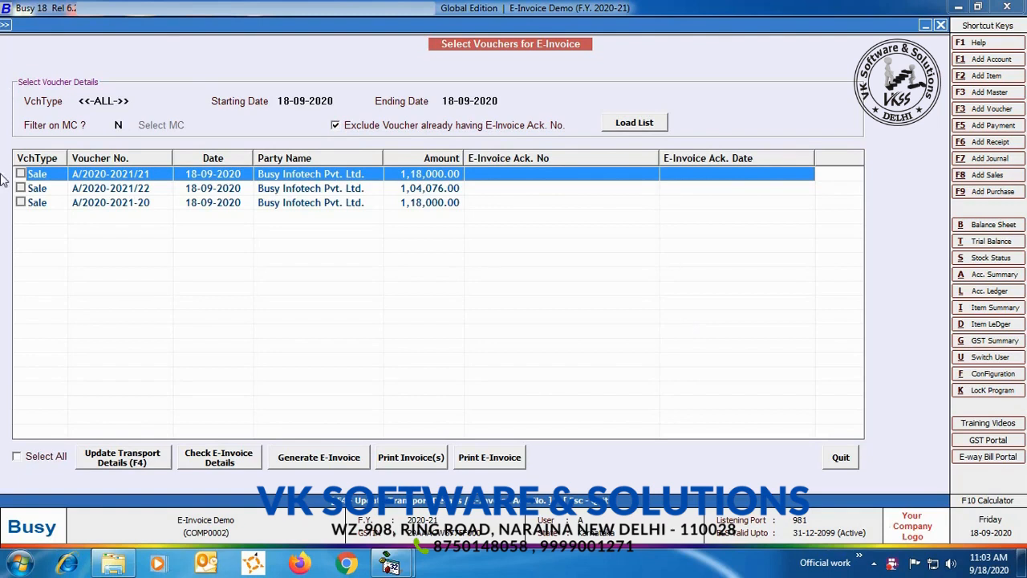
Generate e-invoices for all listed sales vouchers with the default generation options, and return to the main screen.
{"action": "left_click", "coordinate": [16, 461]}
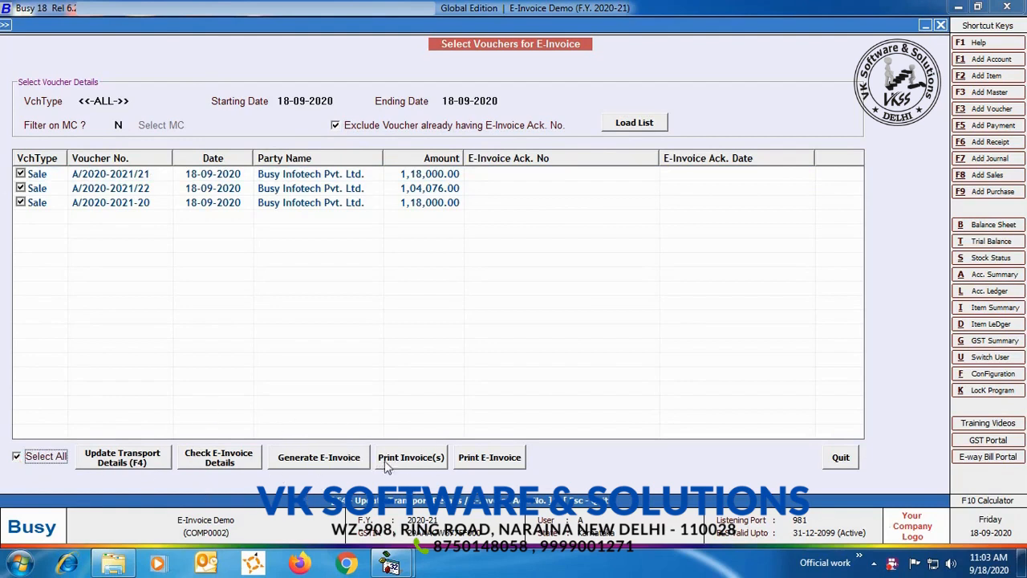
{"action": "left_click", "coordinate": [315, 456]}
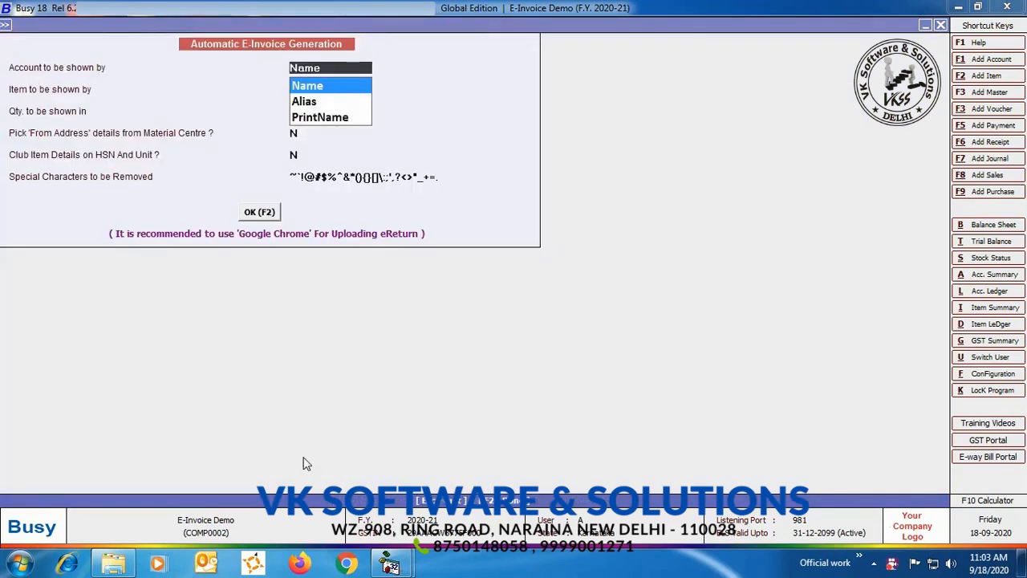
{"action": "left_click", "coordinate": [253, 214]}
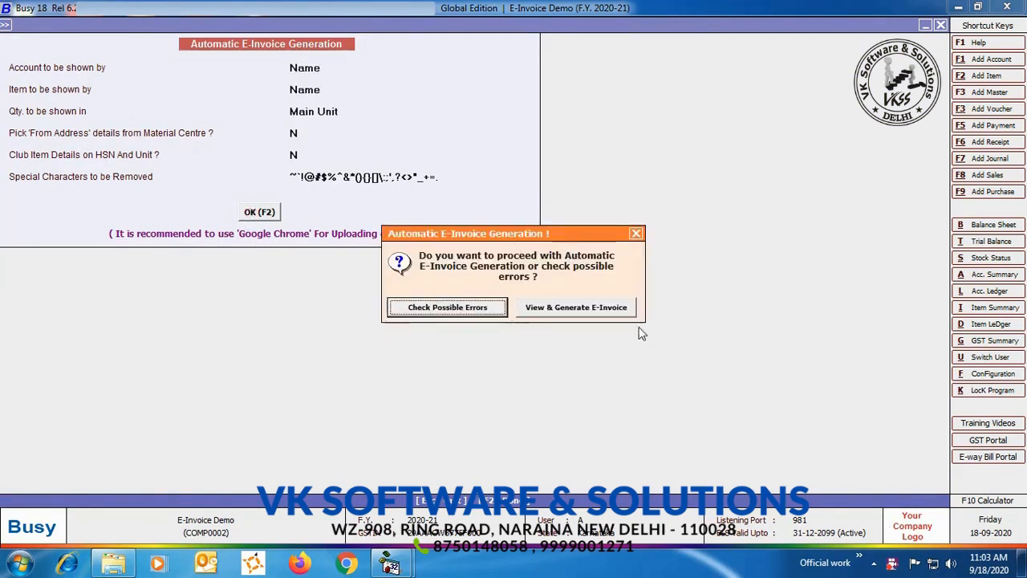
{"action": "left_click", "coordinate": [623, 307]}
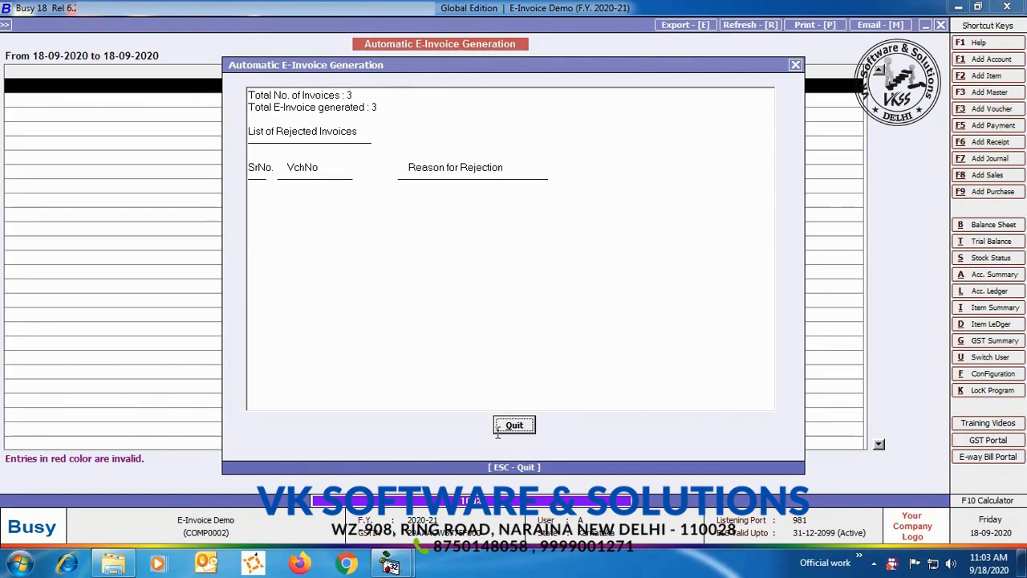
{"action": "left_click", "coordinate": [526, 425]}
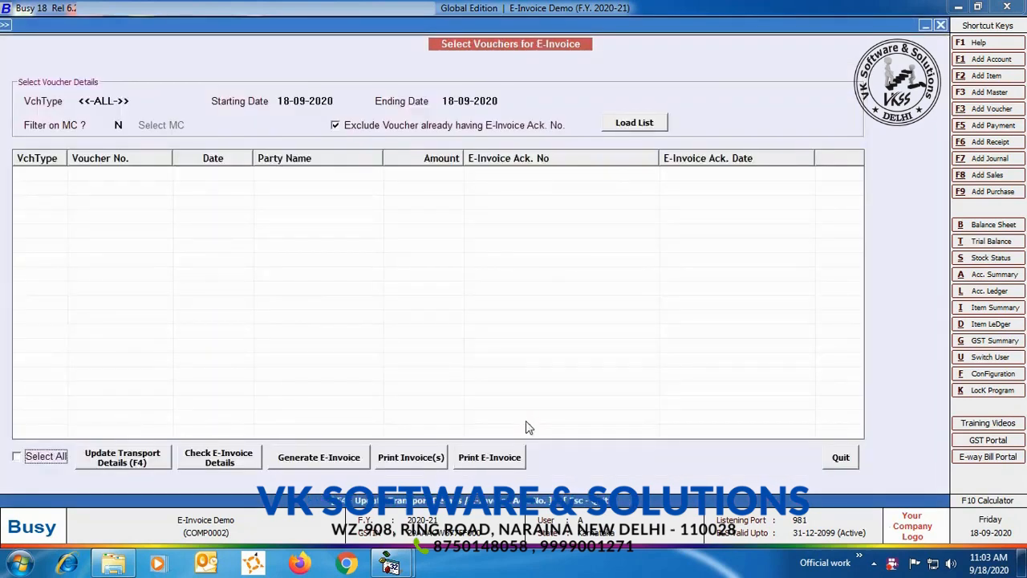
{"action": "key", "text": "Escape"}
{"action": "key", "text": "Escape"}
{"action": "key", "text": "Escape"}
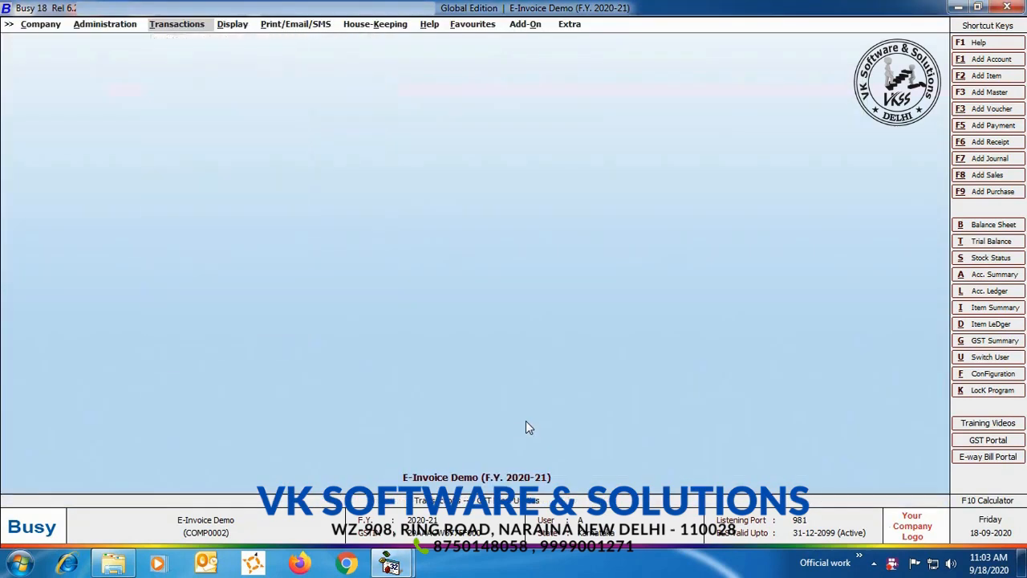